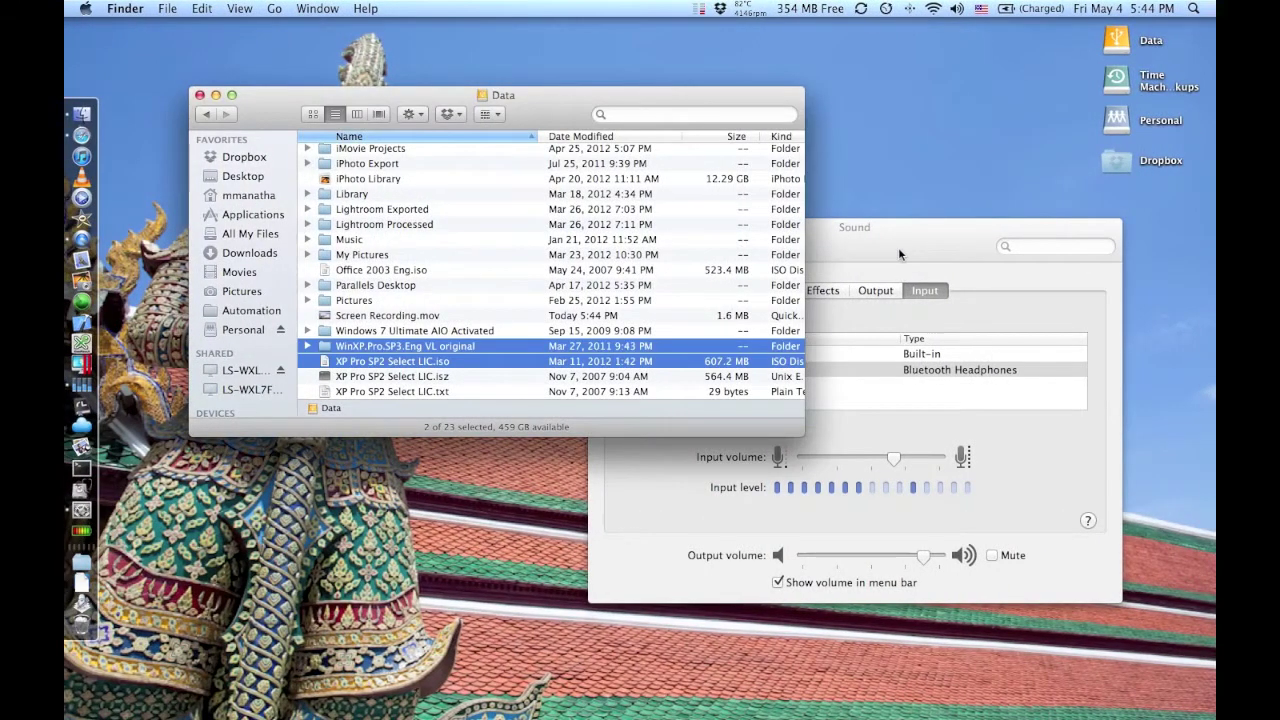
Step: Bring the Sound preferences window to the front and return to the overview of all System Preferences panes
click(898, 247)
click(675, 250)
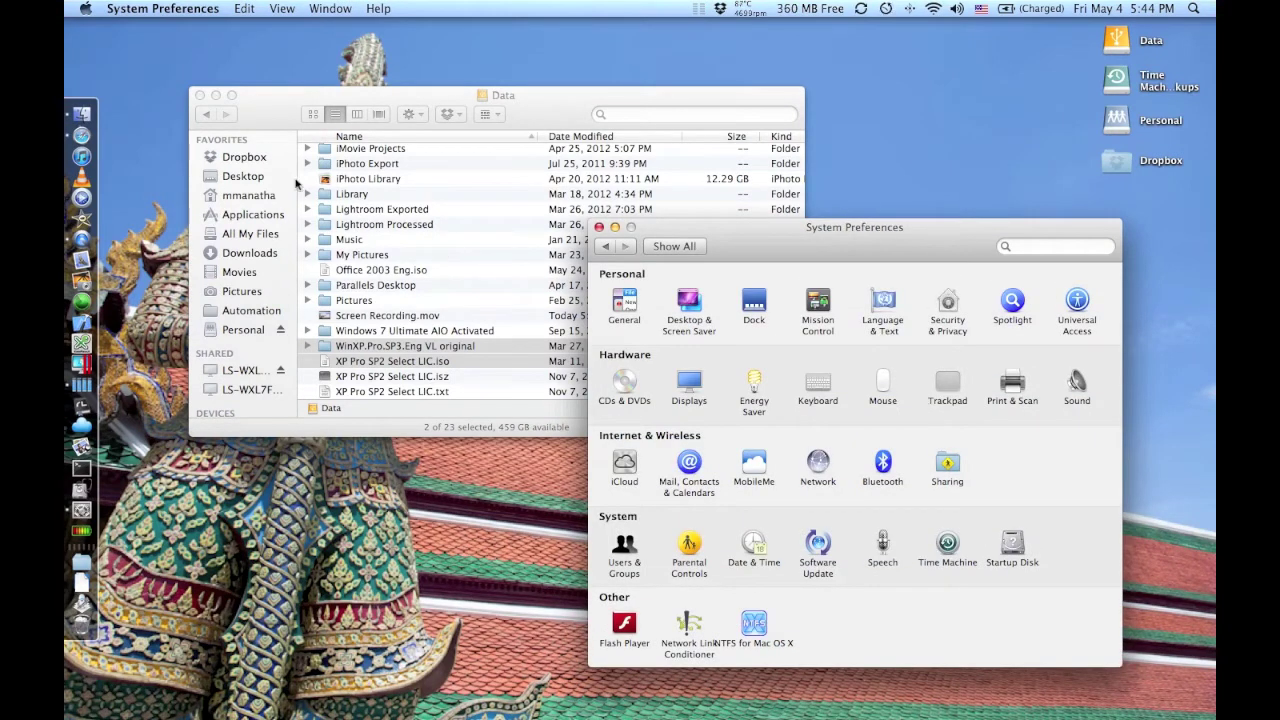
Step: Switch to the full-screen Safari window and search Google for "trackpoint ibm" in a new tab
key(super+Tab)
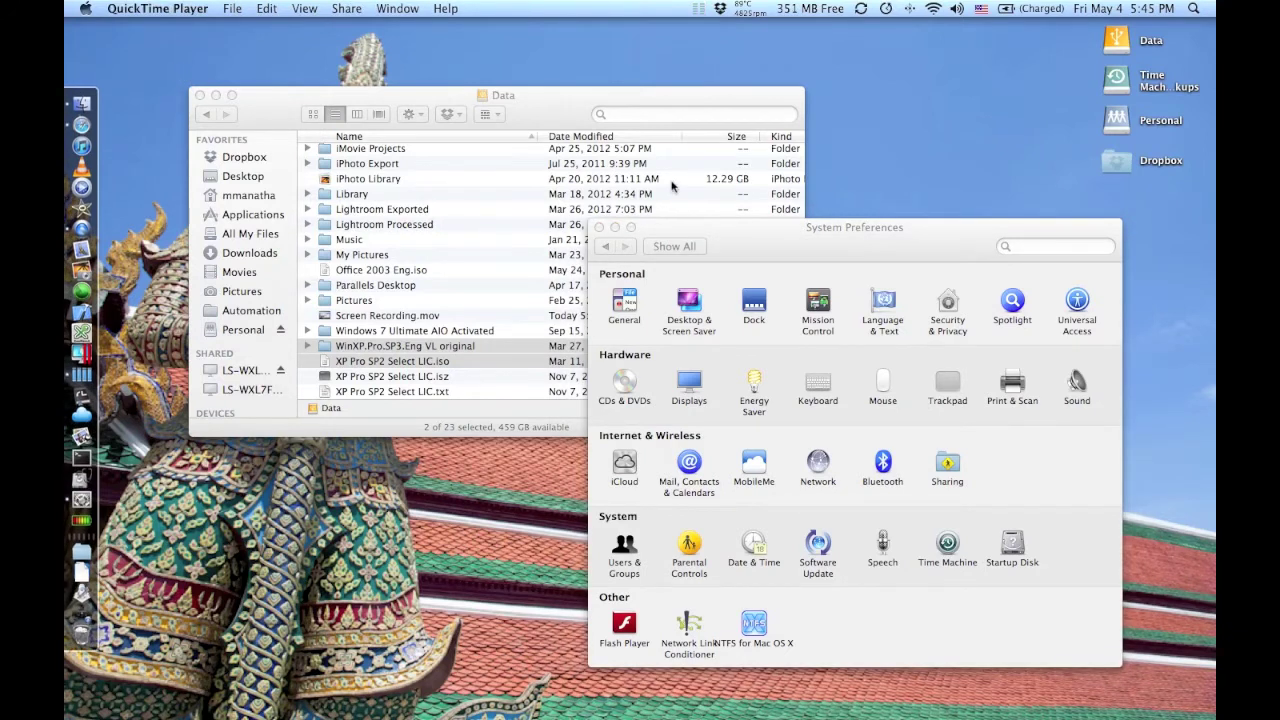
key(ctrl+Right)
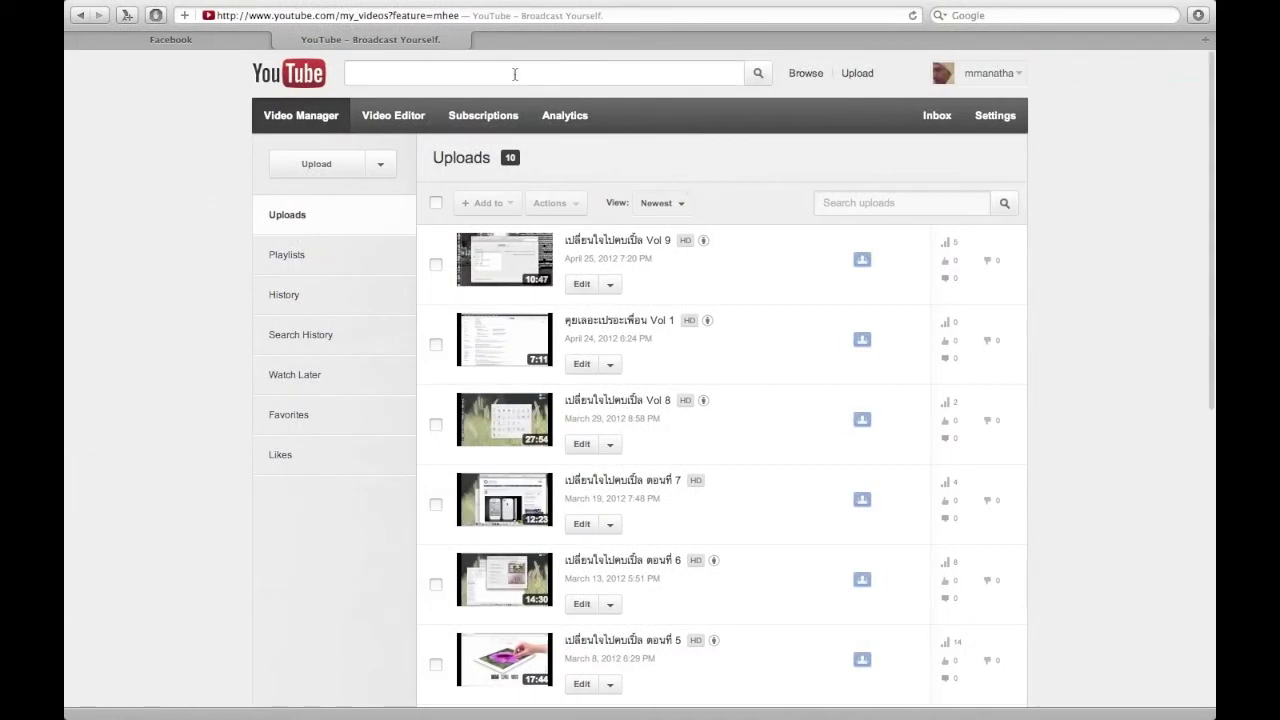
double_click(516, 45)
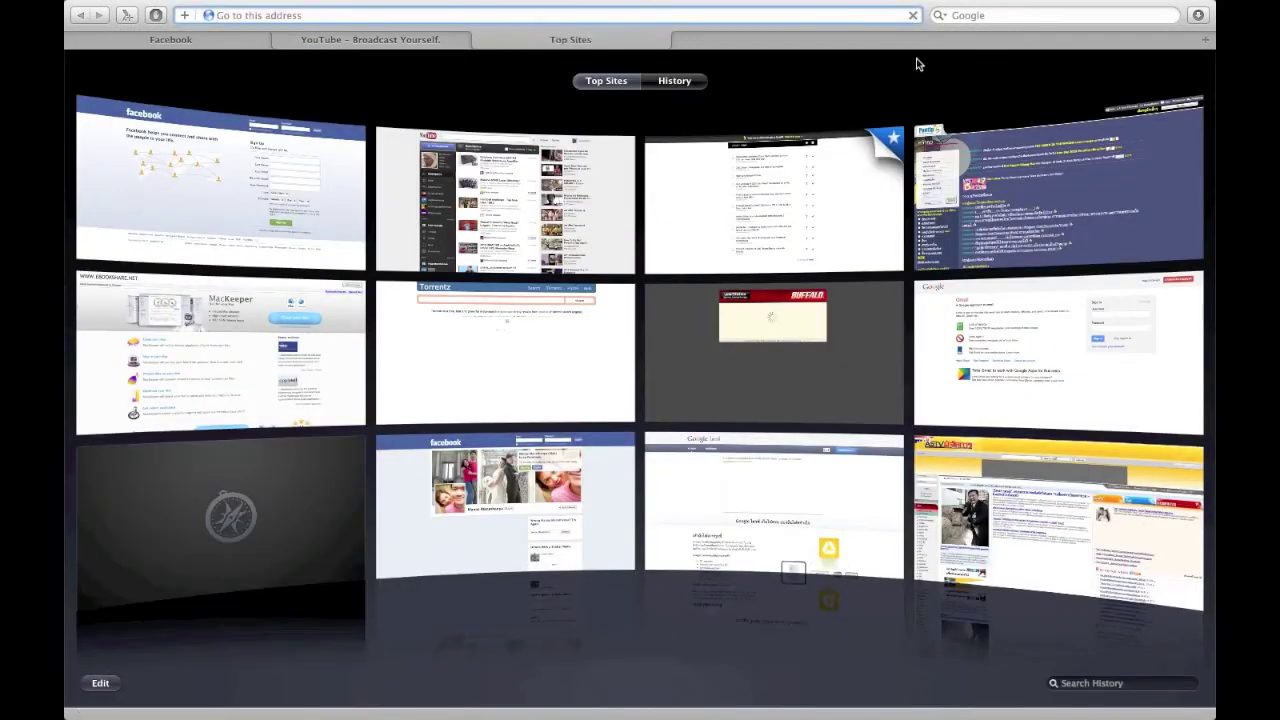
click(1006, 15)
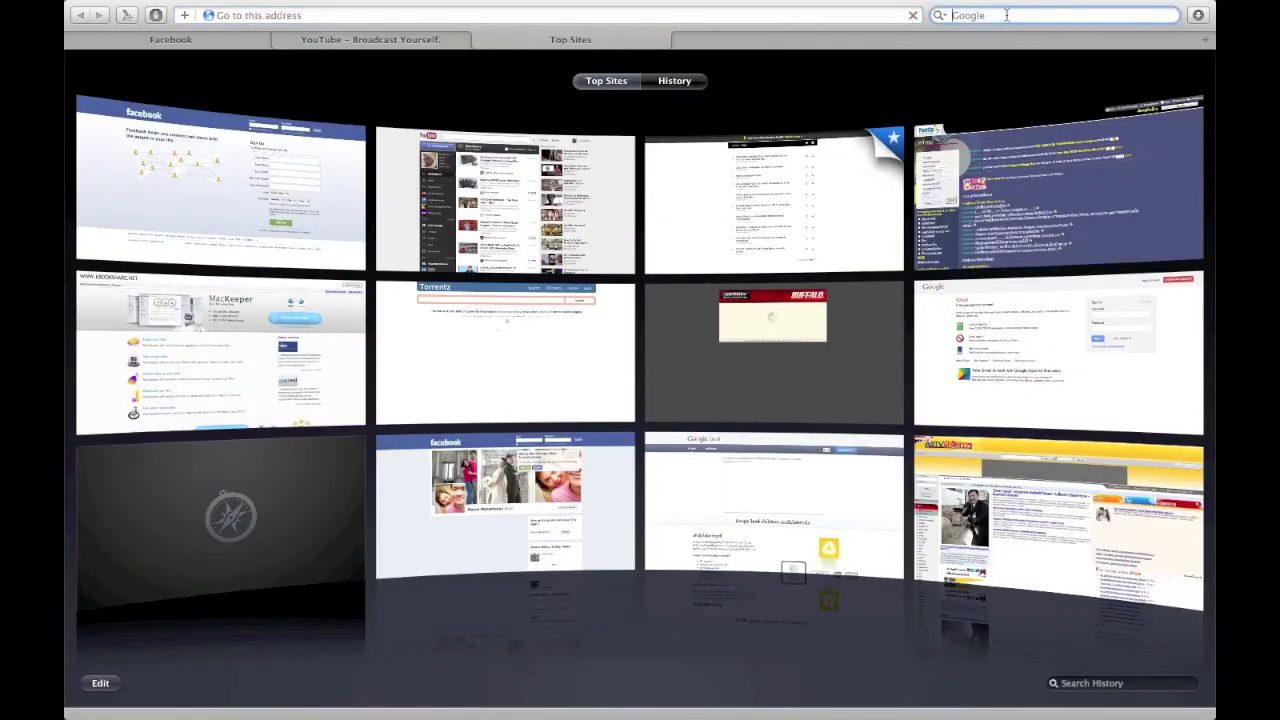
text(trac)
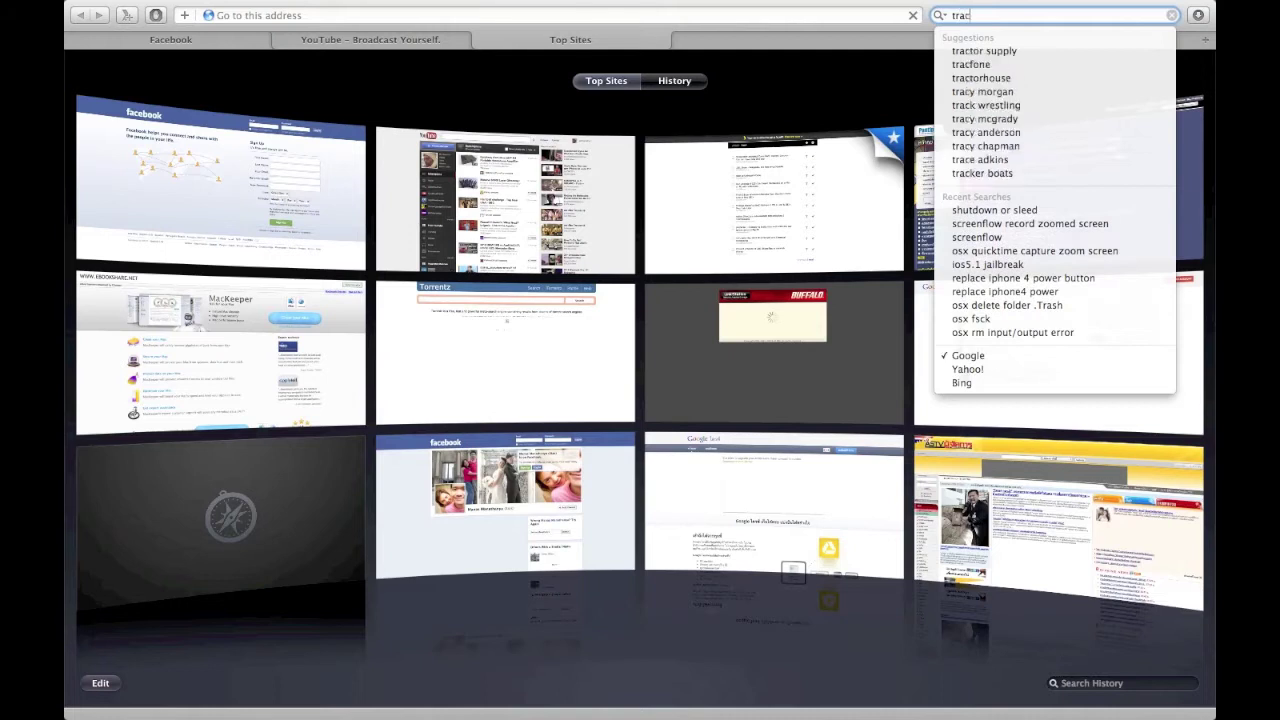
text(kpoi)
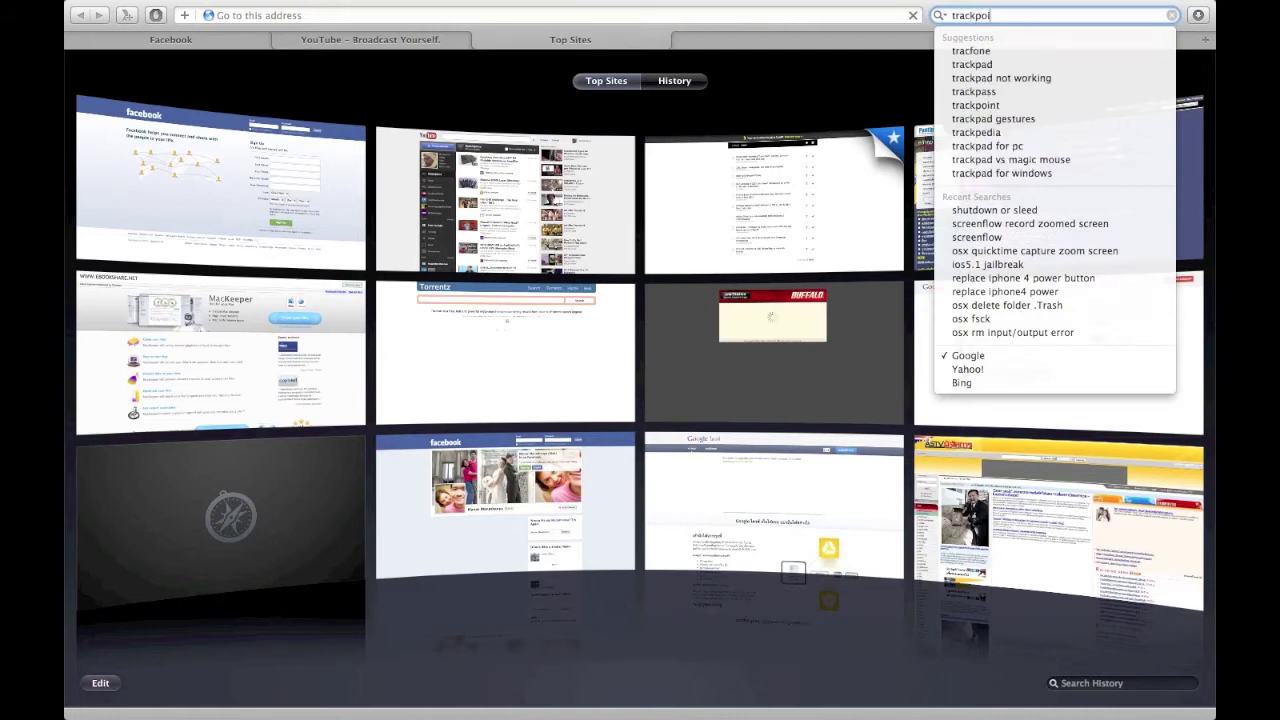
text(nt ibm)
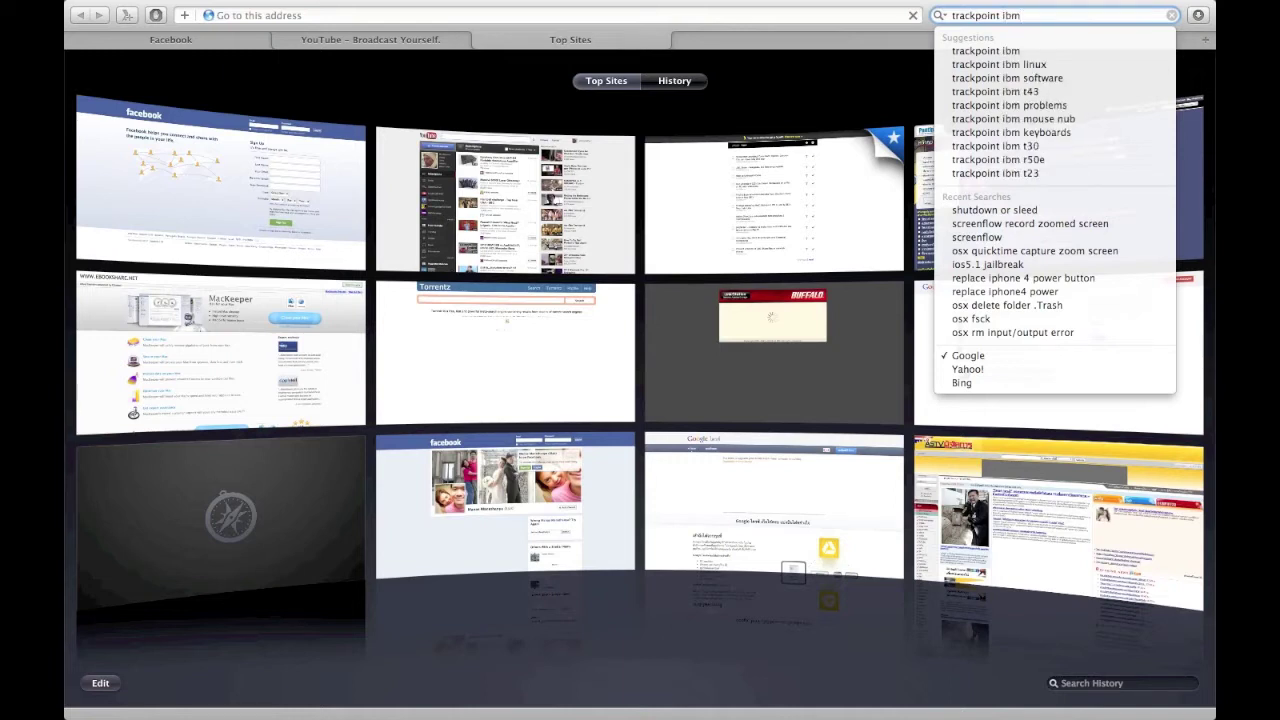
key(Return)
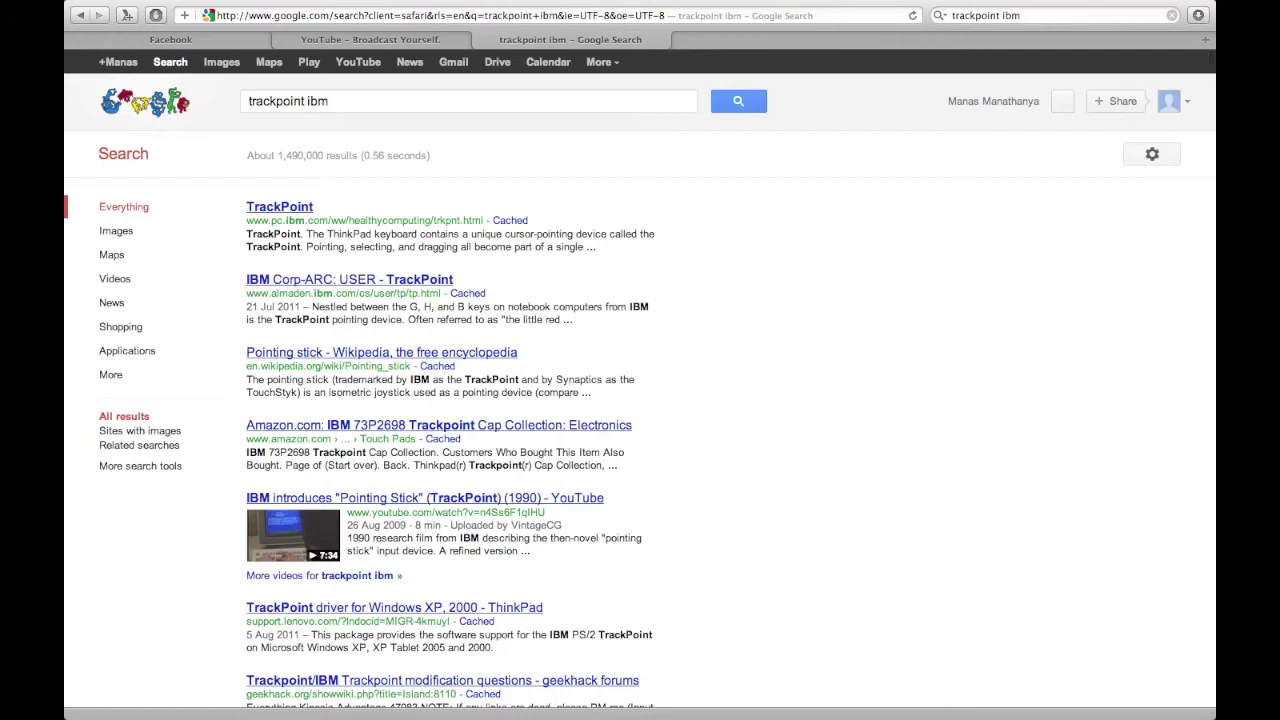
Step: Open the IBM TrackPoint search result in a new tab
right_click(278, 213)
click(349, 228)
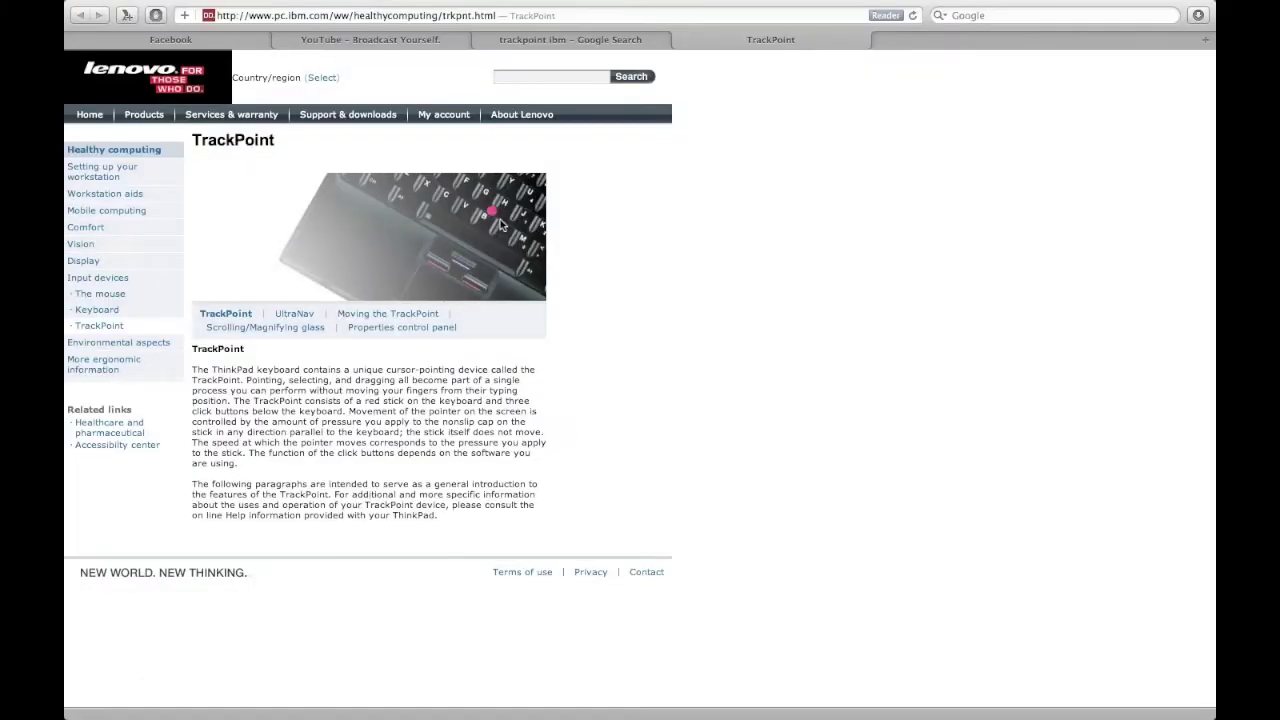
Step: Return to the desktop and open the Trackpad gesture settings in System Preferences
key(ctrl+Left)
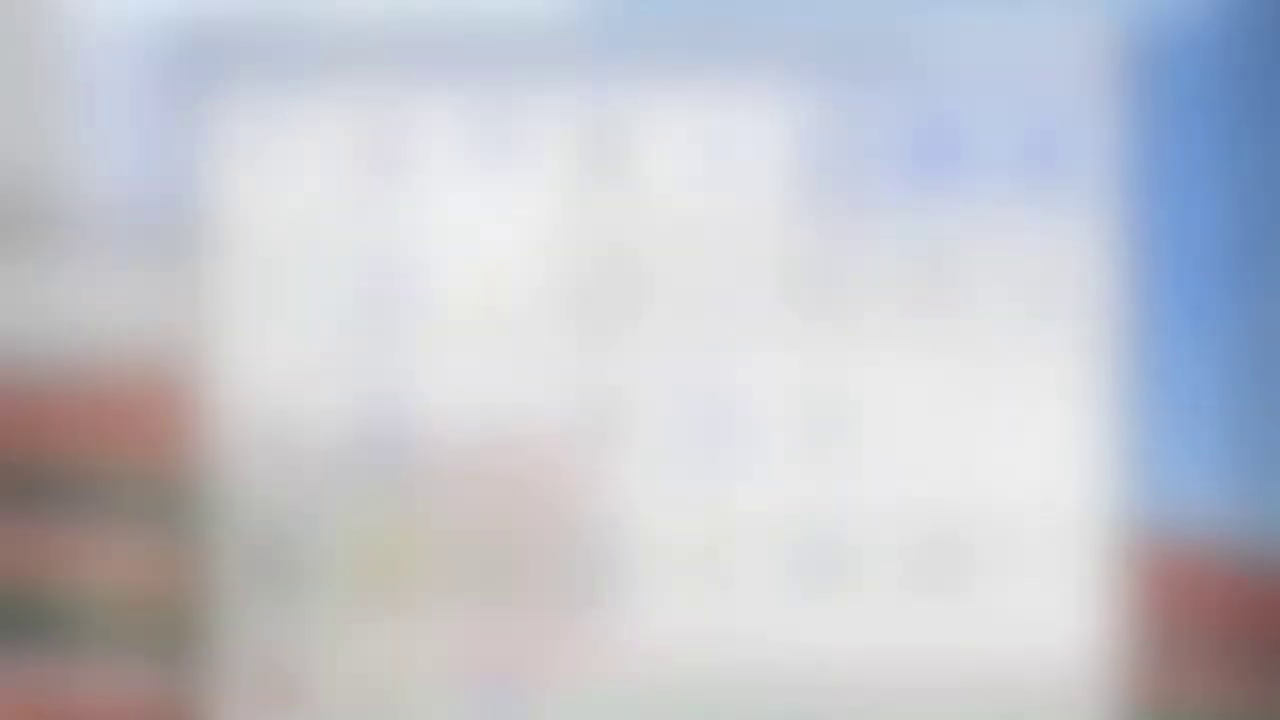
click(944, 386)
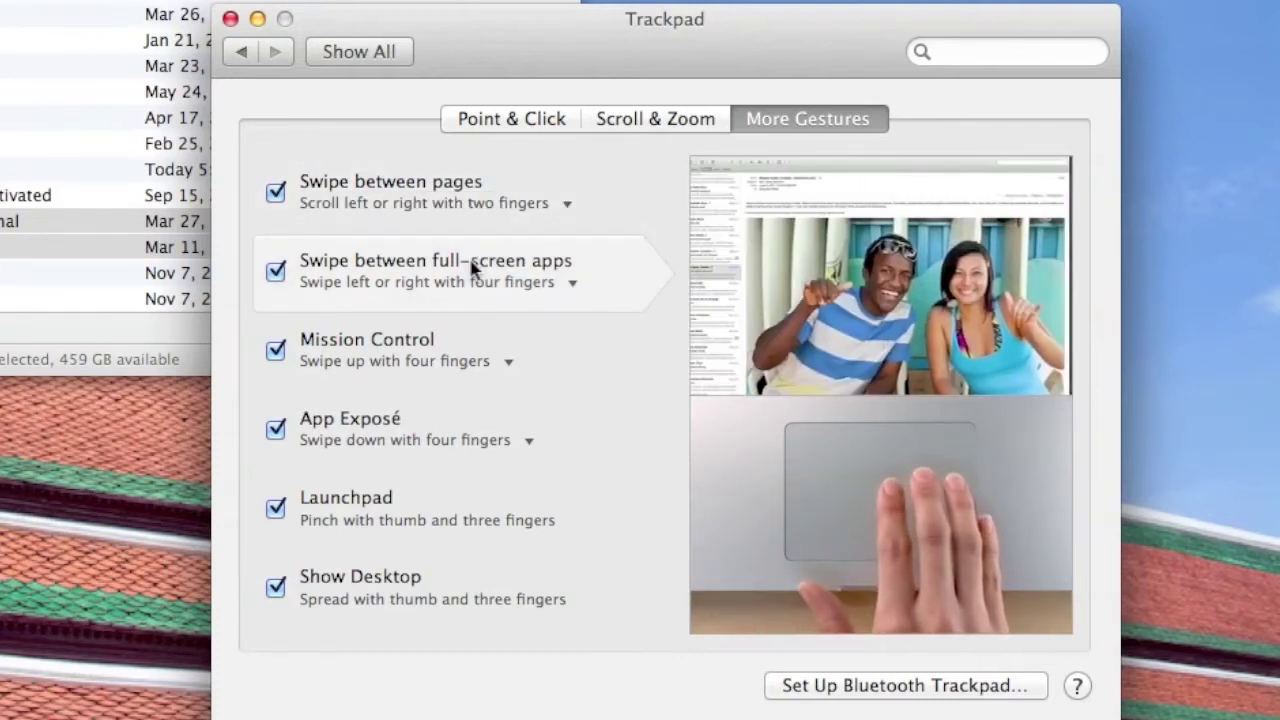
Step: Swipe to full-screen Safari and back, and view the finger options for swiping between full-screen apps without changing them
key(ctrl+Right)
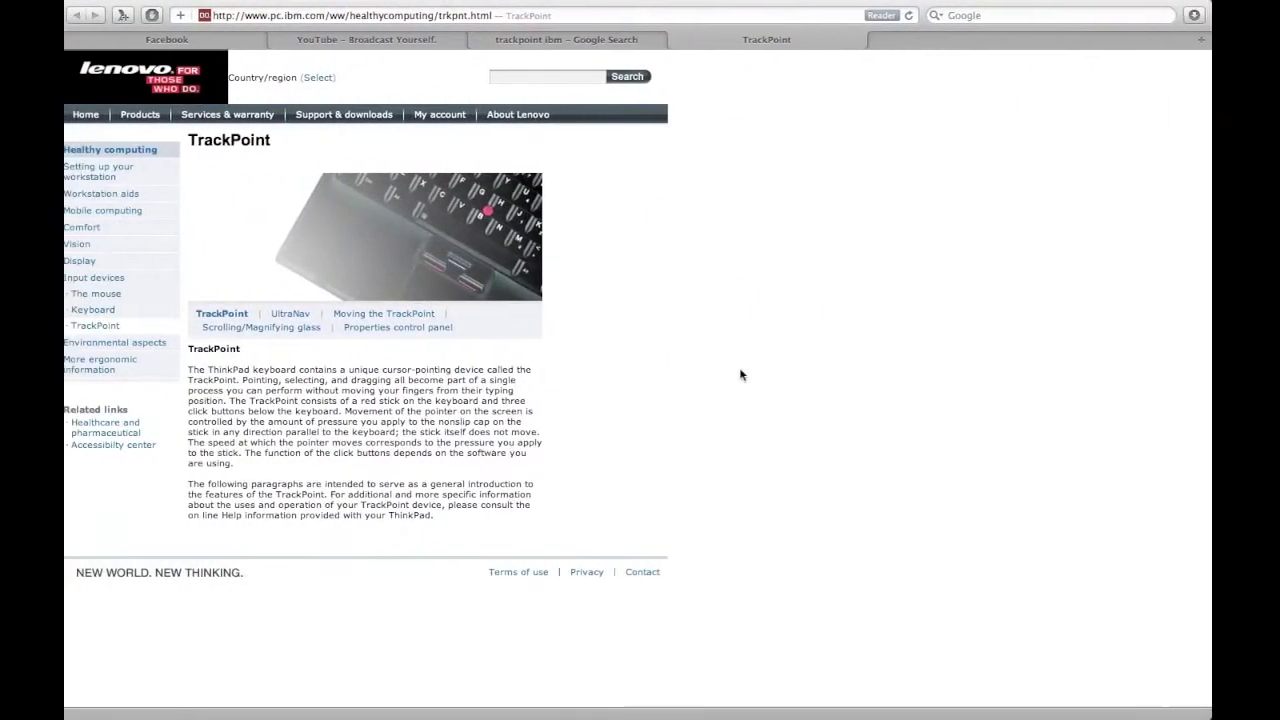
key(ctrl+Left)
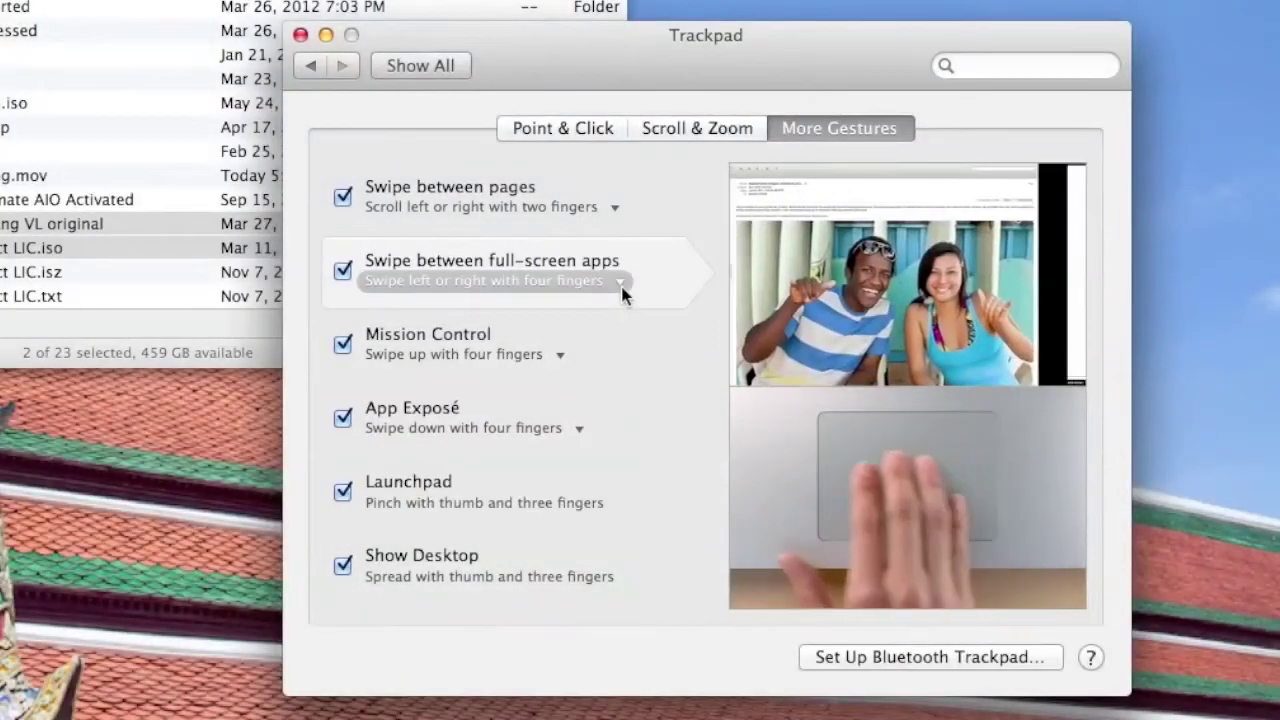
click(800, 383)
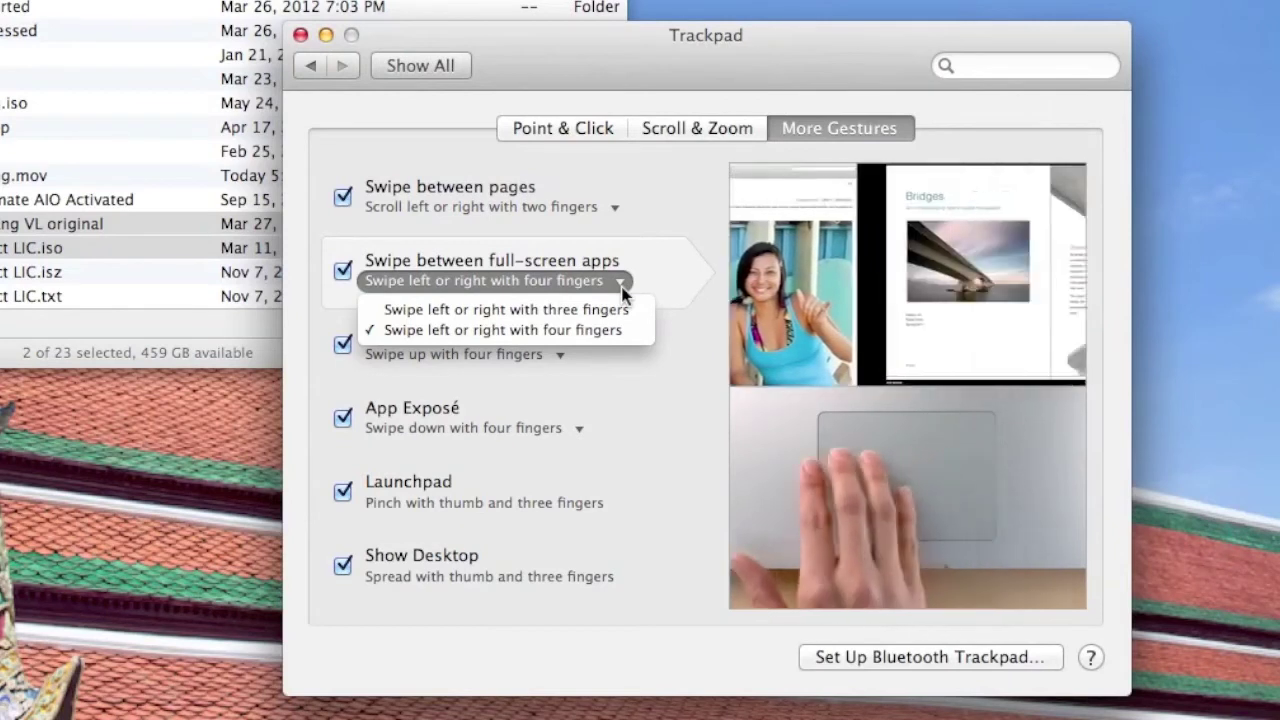
click(651, 285)
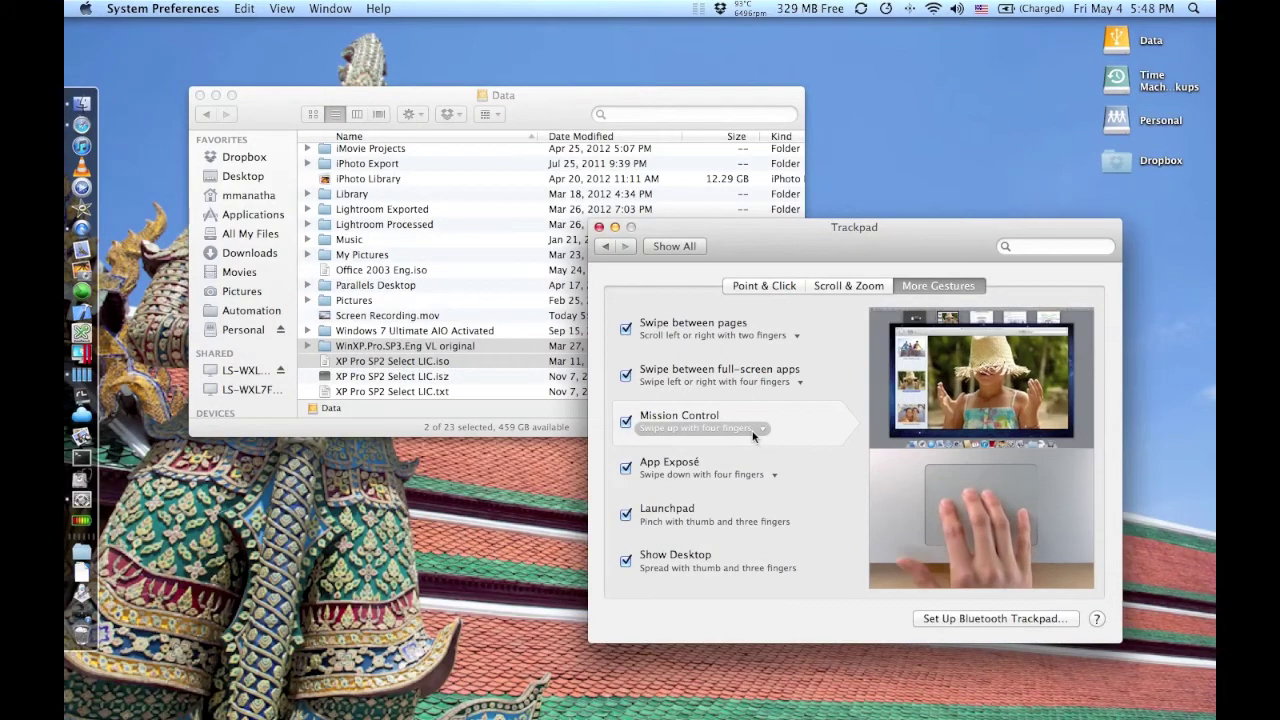
Step: Show all open windows and spaces in Mission Control, and return to the Trackpad settings
key(ctrl+Up)
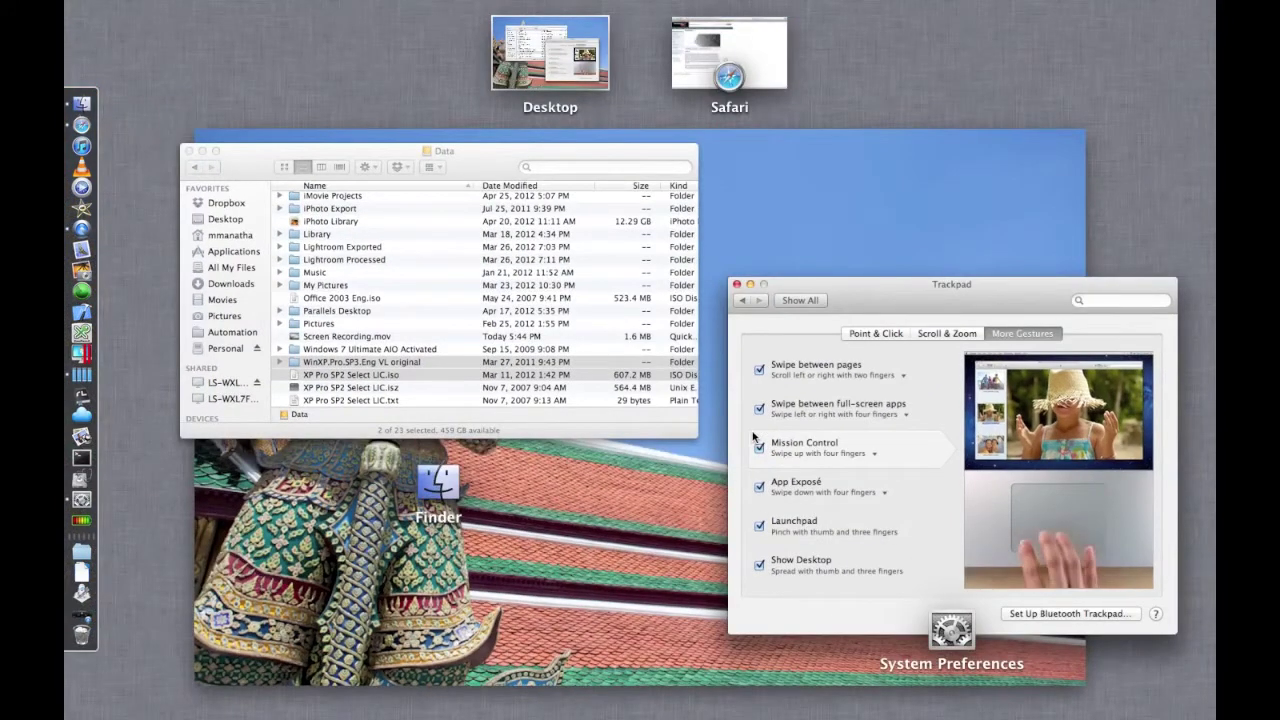
click(754, 437)
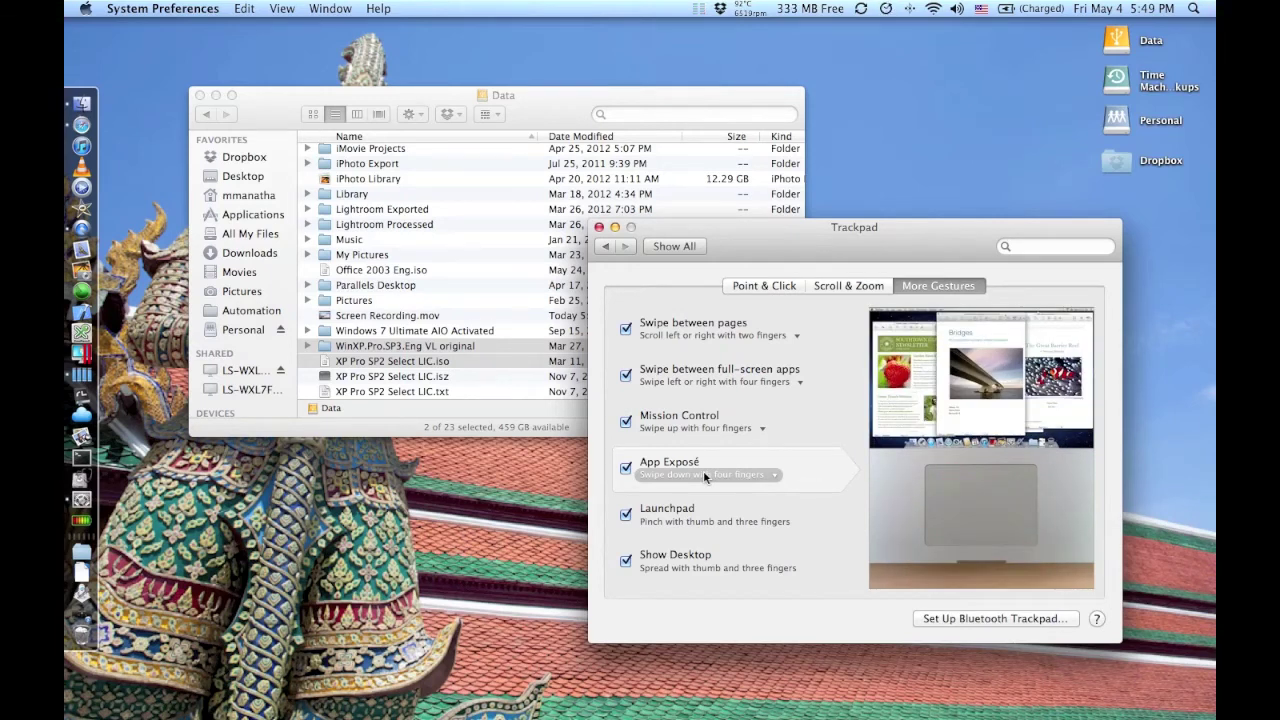
Step: Activate the Data Finder window, display Finder's windows with App Exposé, and close the overview
click(561, 98)
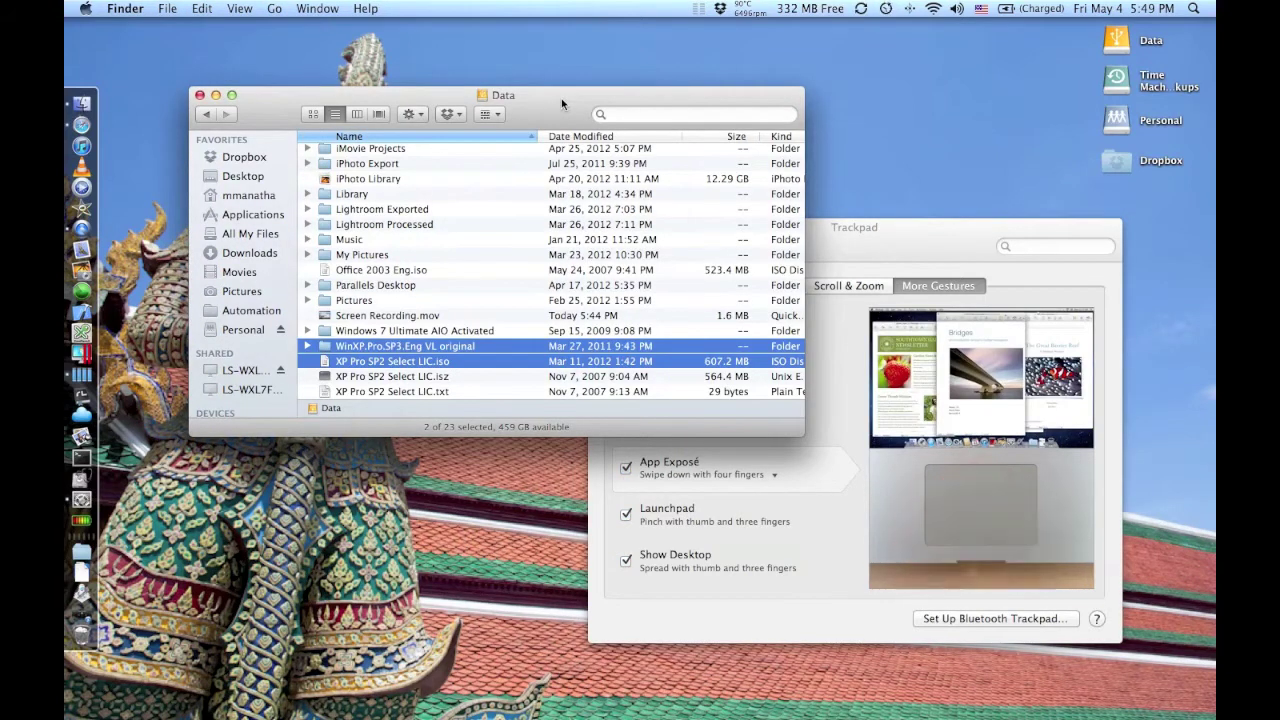
key(ctrl+Down)
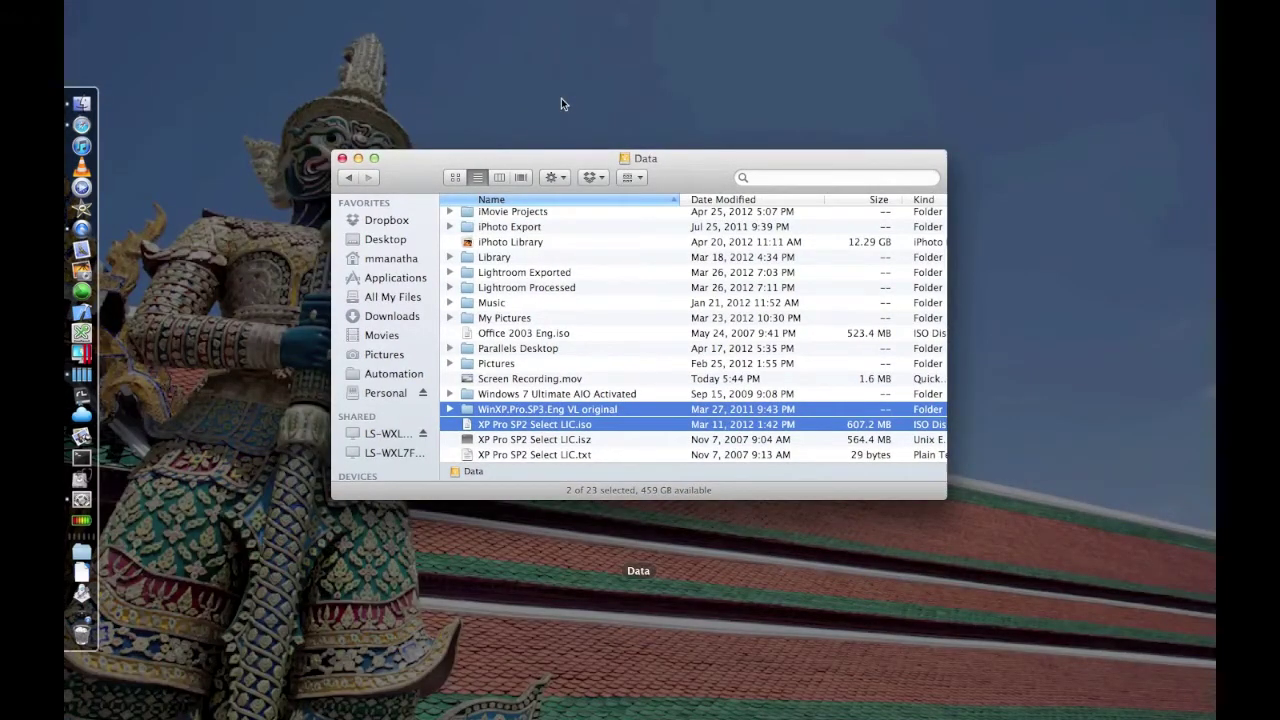
key(Escape)
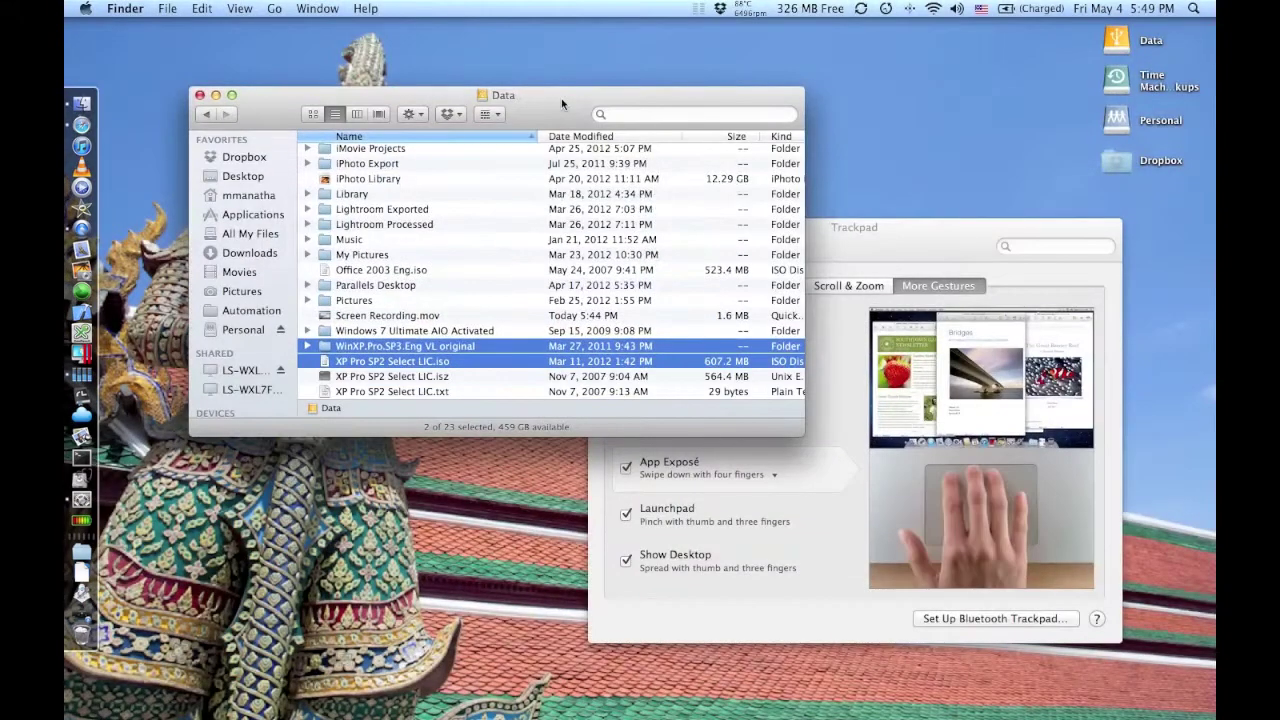
Step: Open a new Finder window and compare it with the Data window in App Exposé
key(super+n)
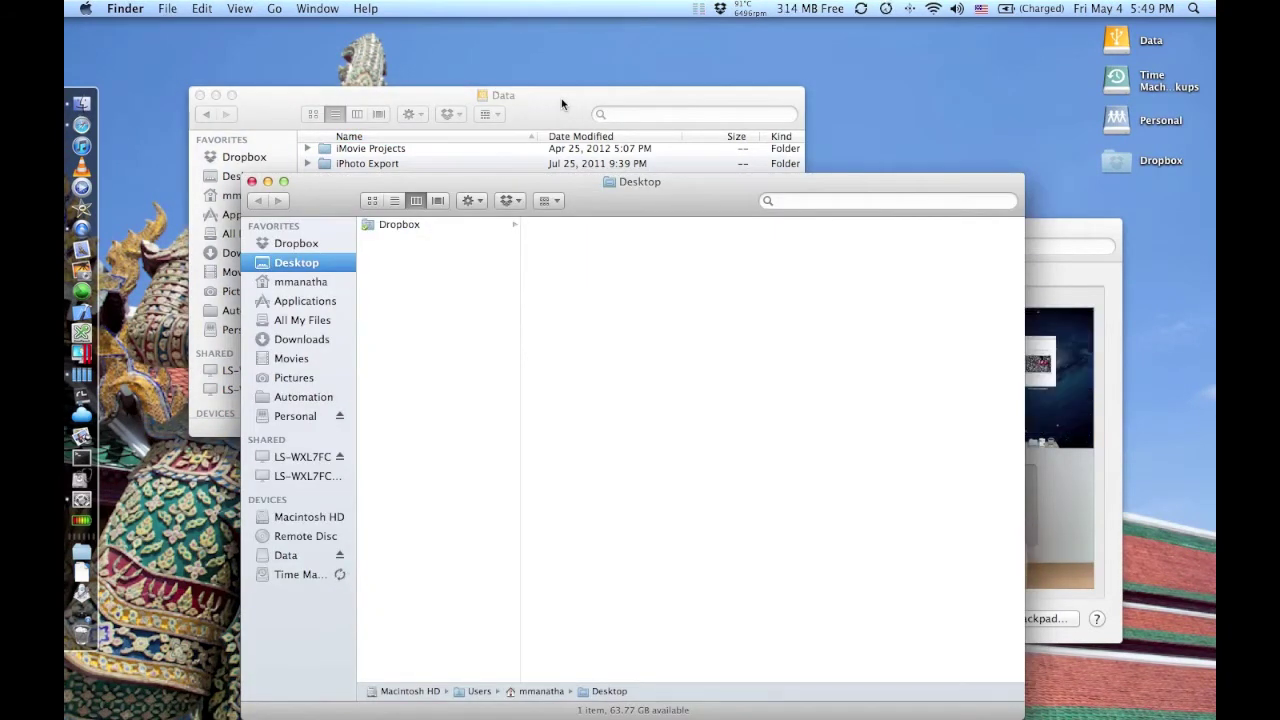
key(ctrl+Down)
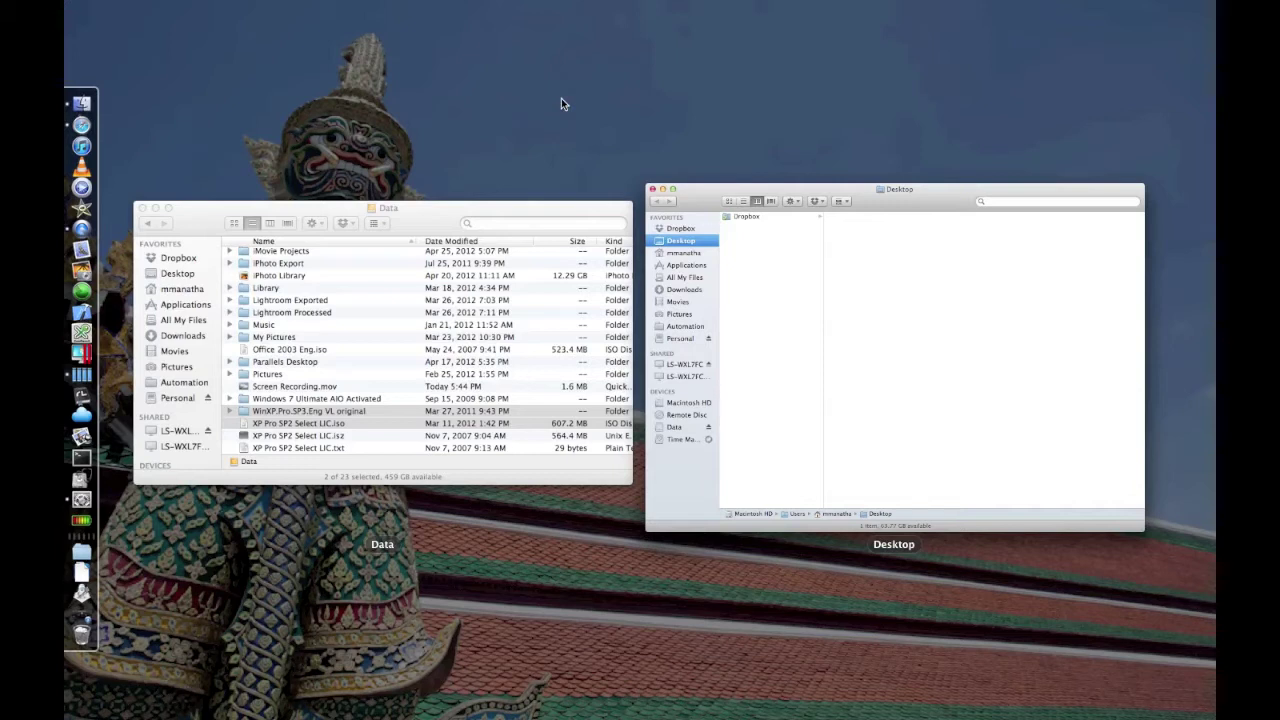
key(Escape)
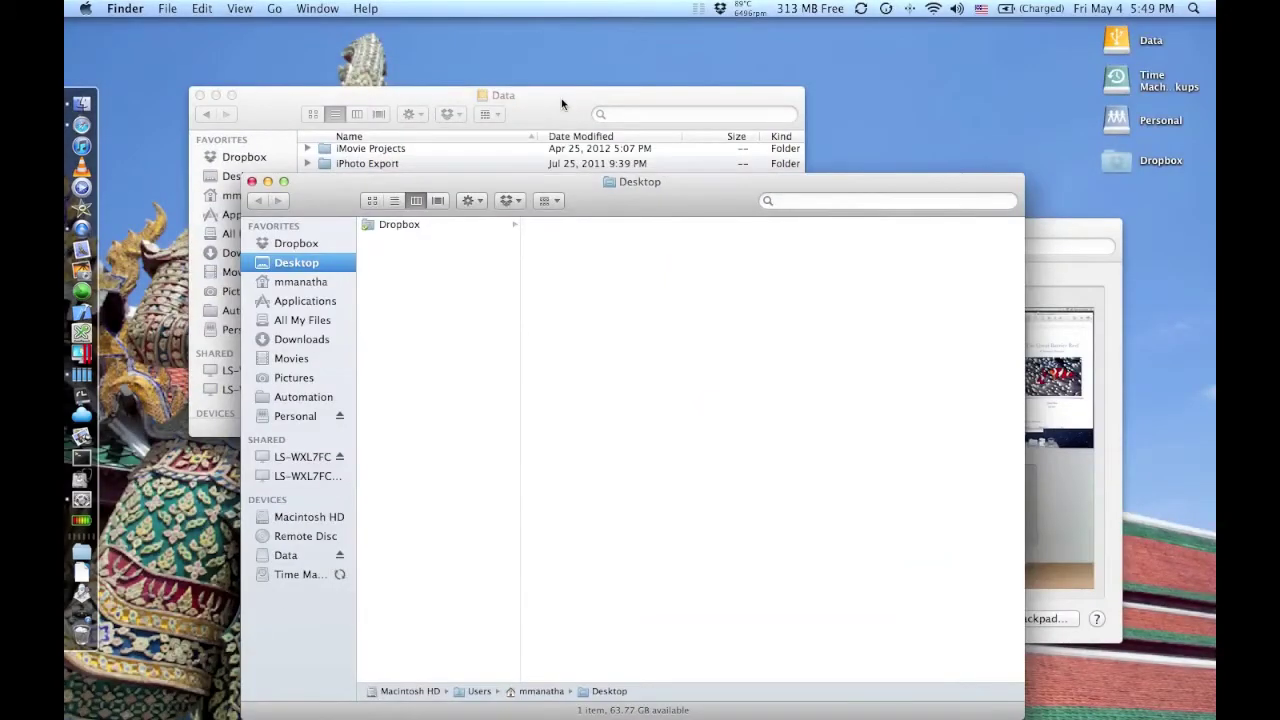
Step: Bring the Data window to the front and select it from the App Exposé overview of Finder windows
click(561, 98)
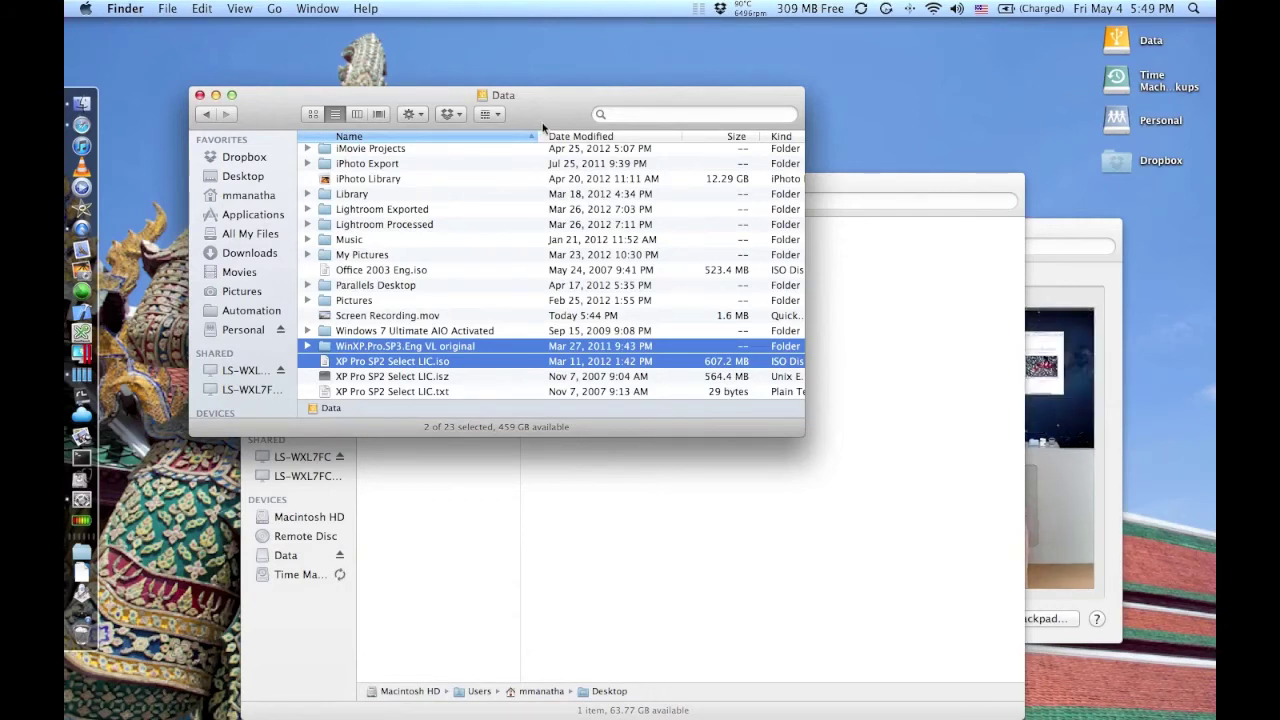
key(ctrl+Down)
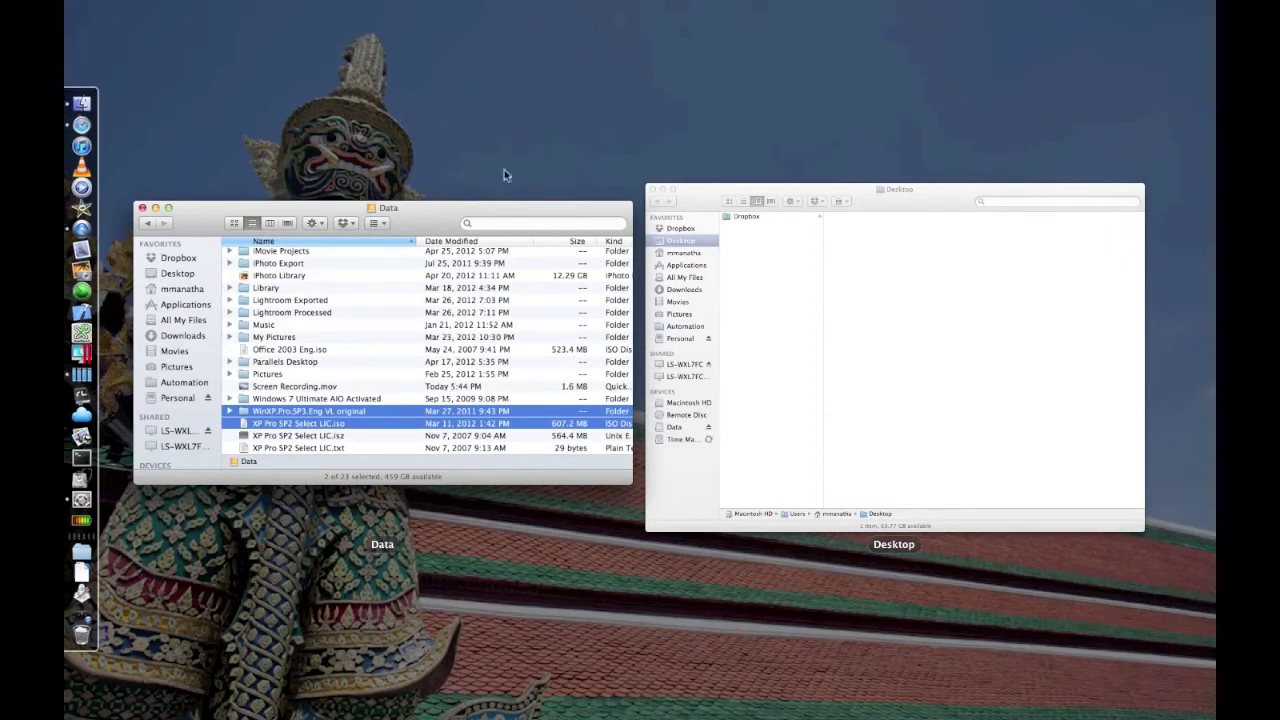
click(431, 228)
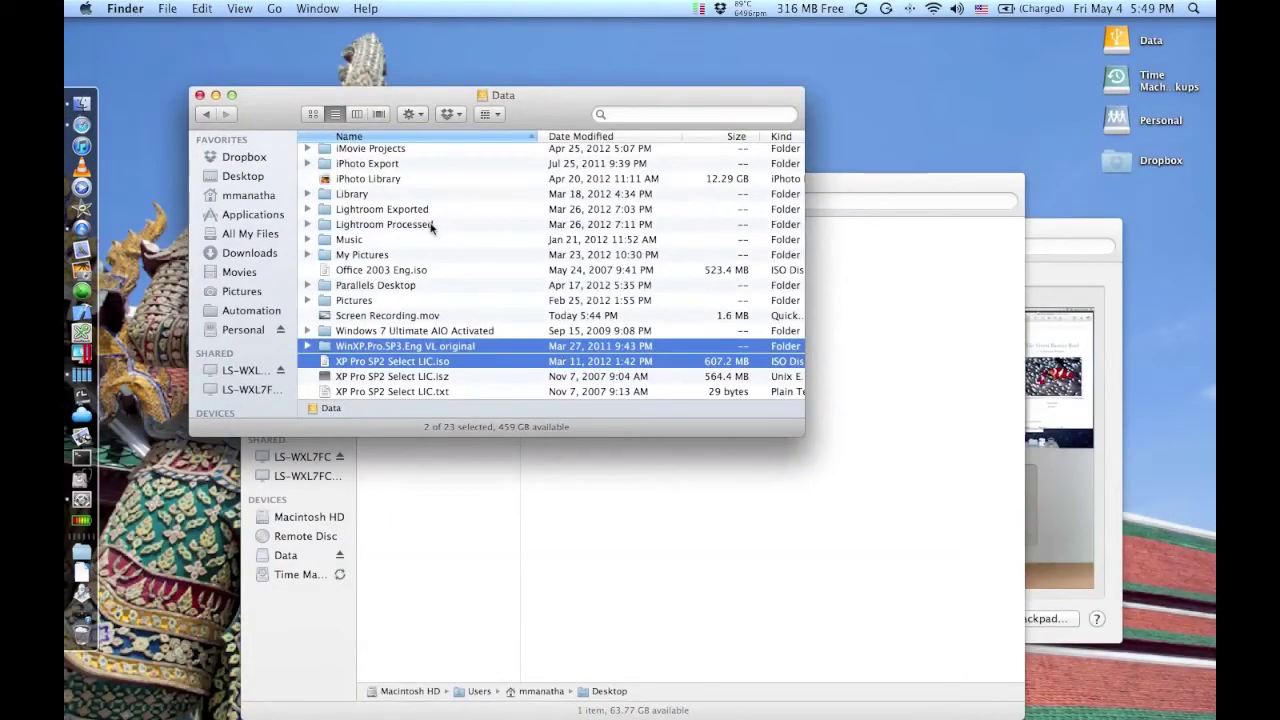
Step: Open another Finder window, view all Finder windows in App Exposé, and leave the overview
key(super+n)
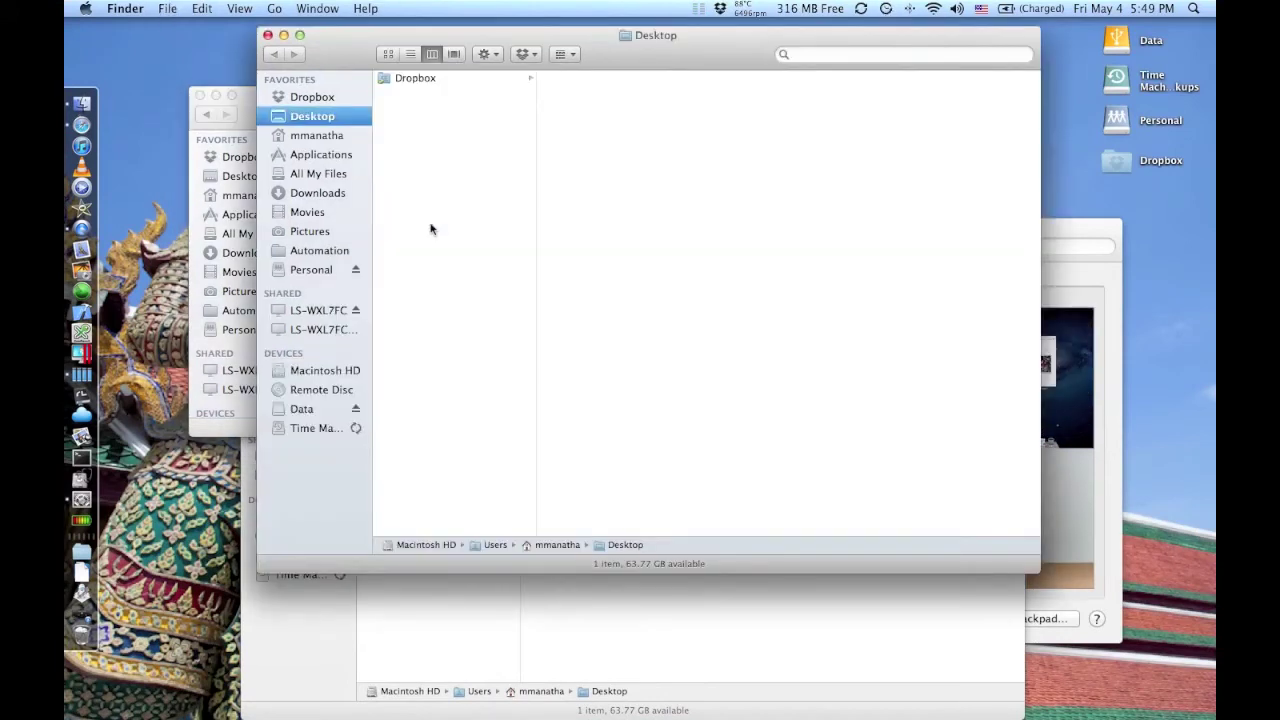
key(ctrl+Down)
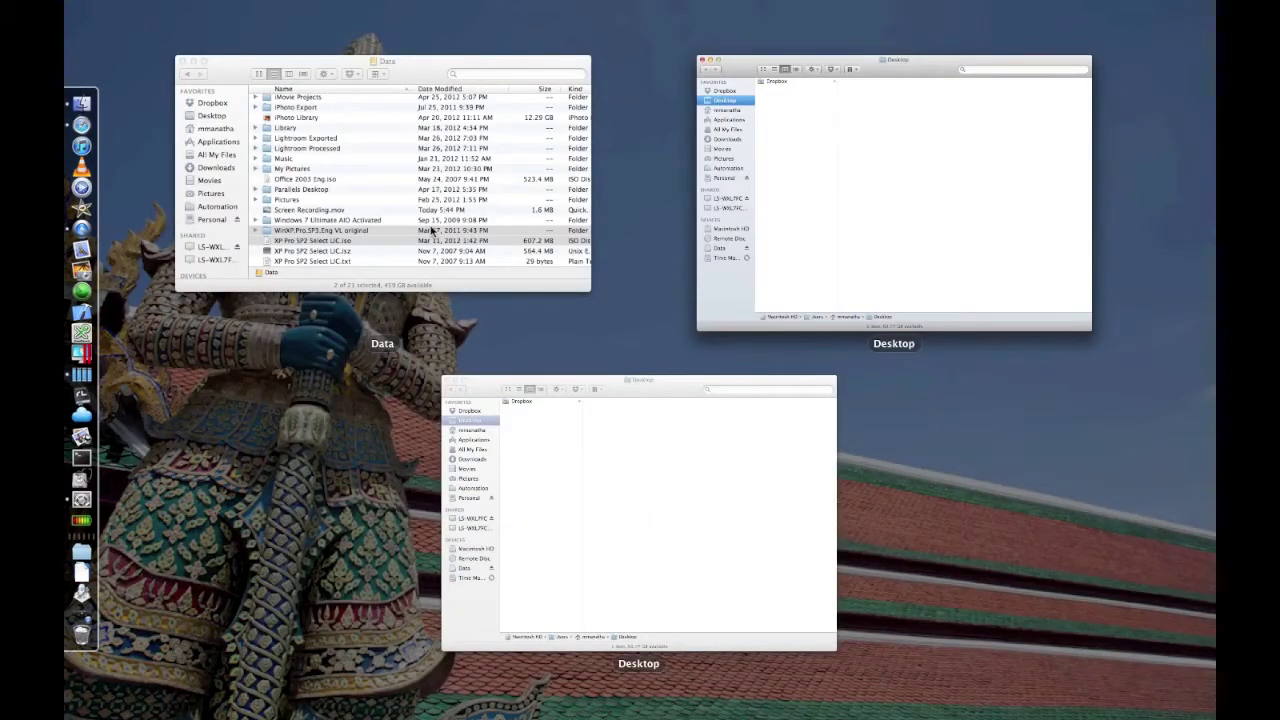
click(1077, 483)
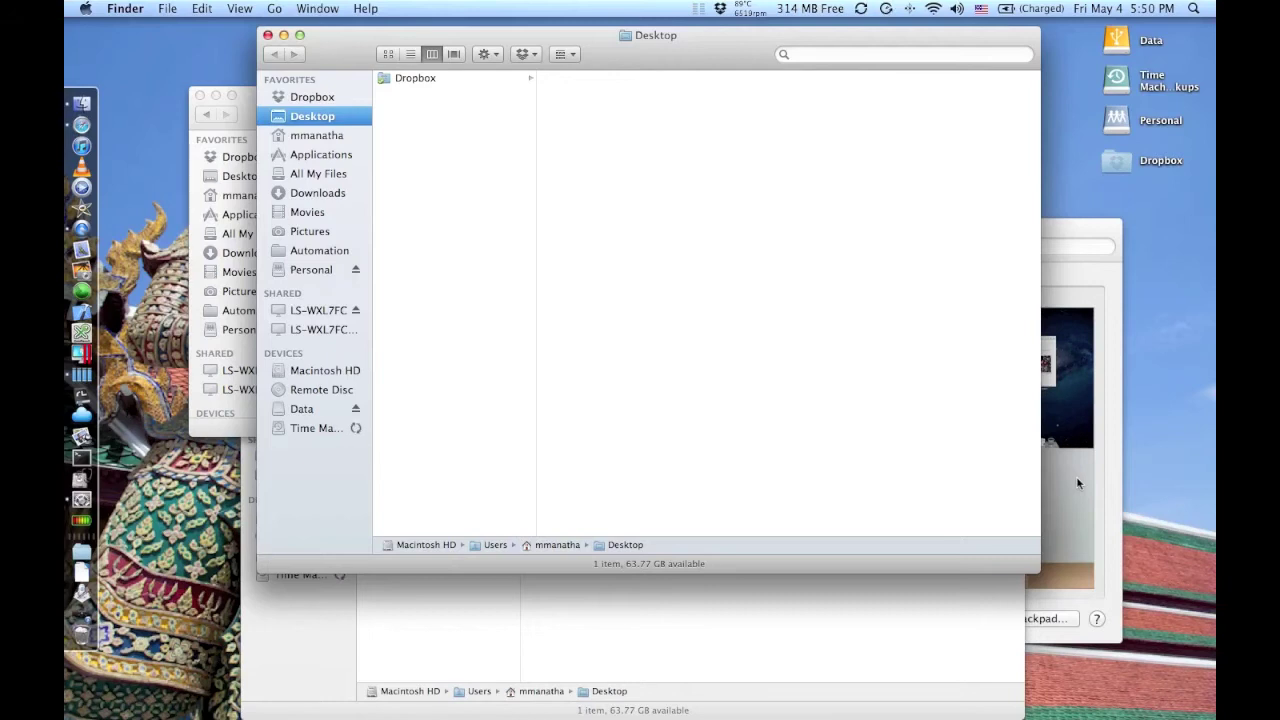
Step: Enter Mission Control and repeatedly spread and collapse the stacked group of Finder windows
key(ctrl+Up)
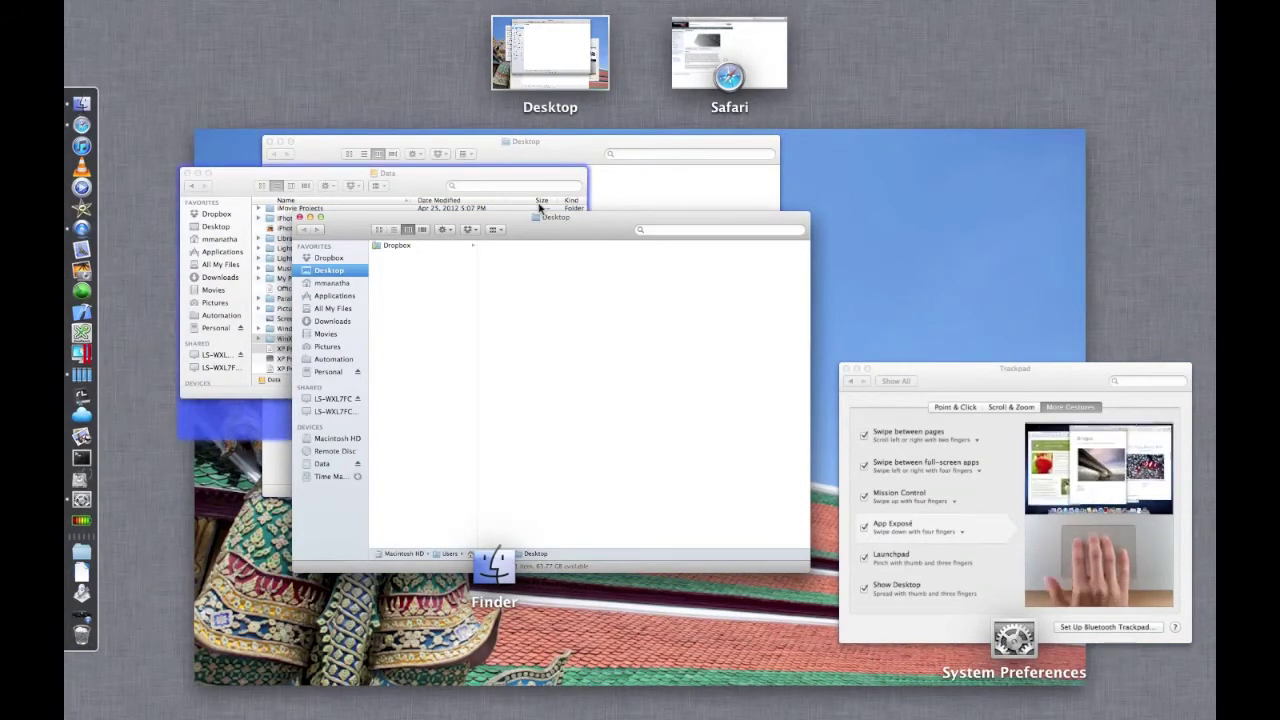
scroll(538, 207, up, 2)
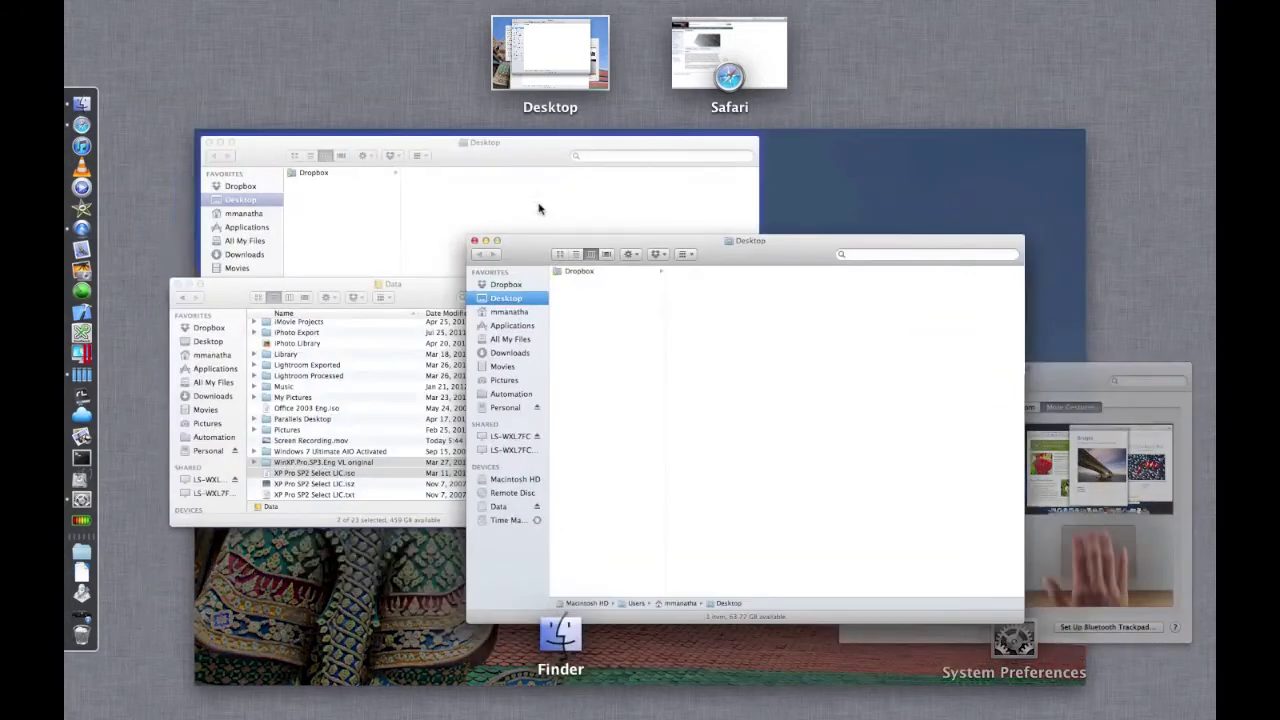
scroll(538, 207, down, 2)
scroll(538, 207, up, 2)
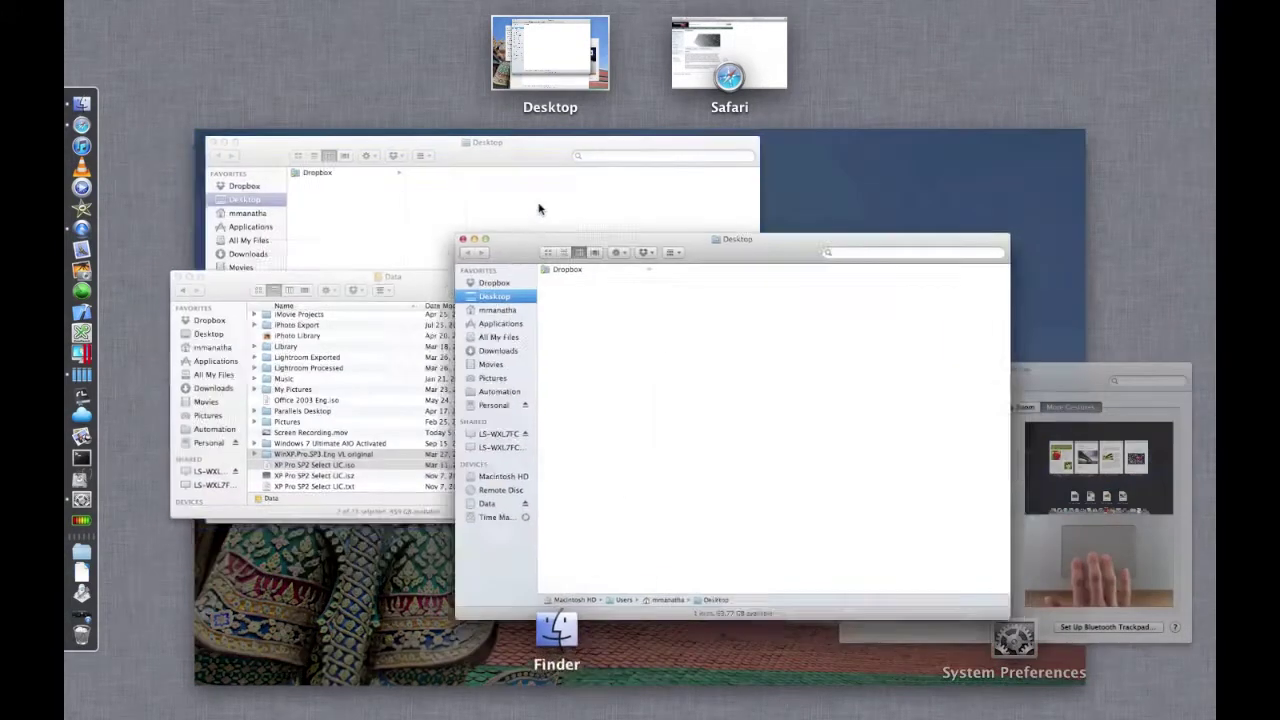
scroll(538, 207, down, 2)
scroll(538, 207, up, 2)
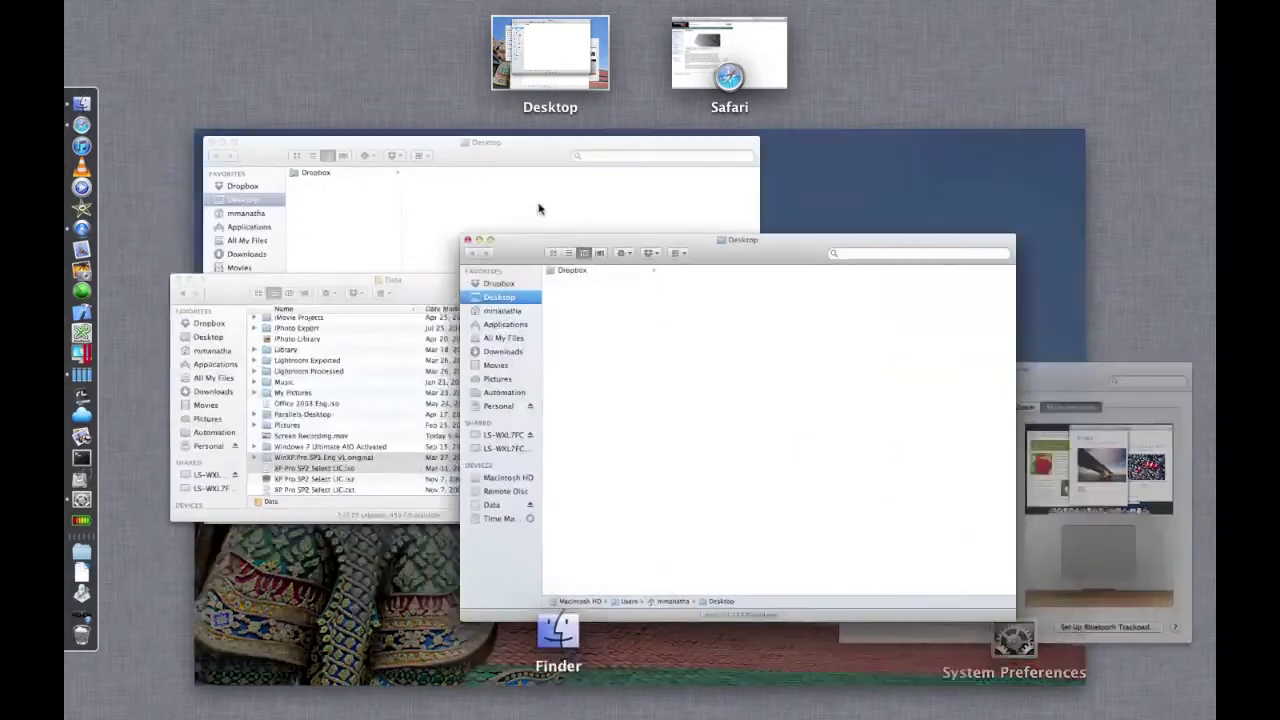
scroll(538, 207, down, 2)
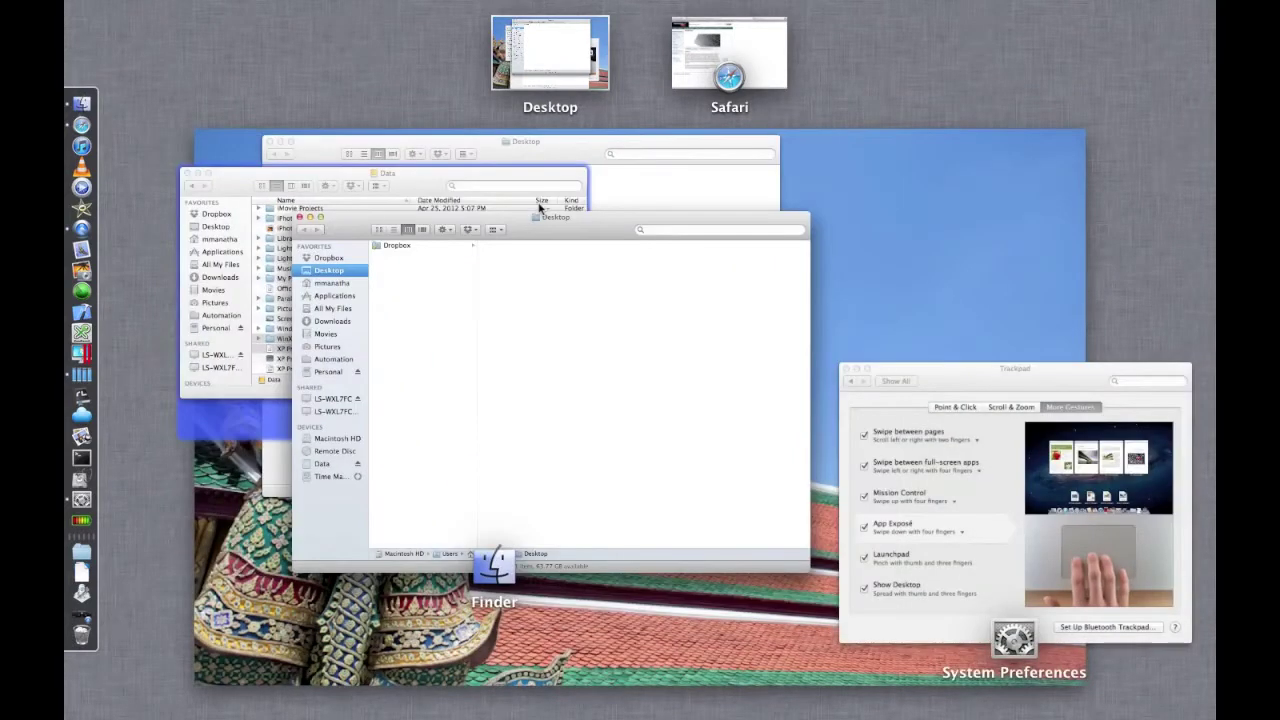
Step: Spread and collapse the Finder window stack in Mission Control, return to the desktop, and briefly view all Finder windows in App Exposé
scroll(538, 207, up, 2)
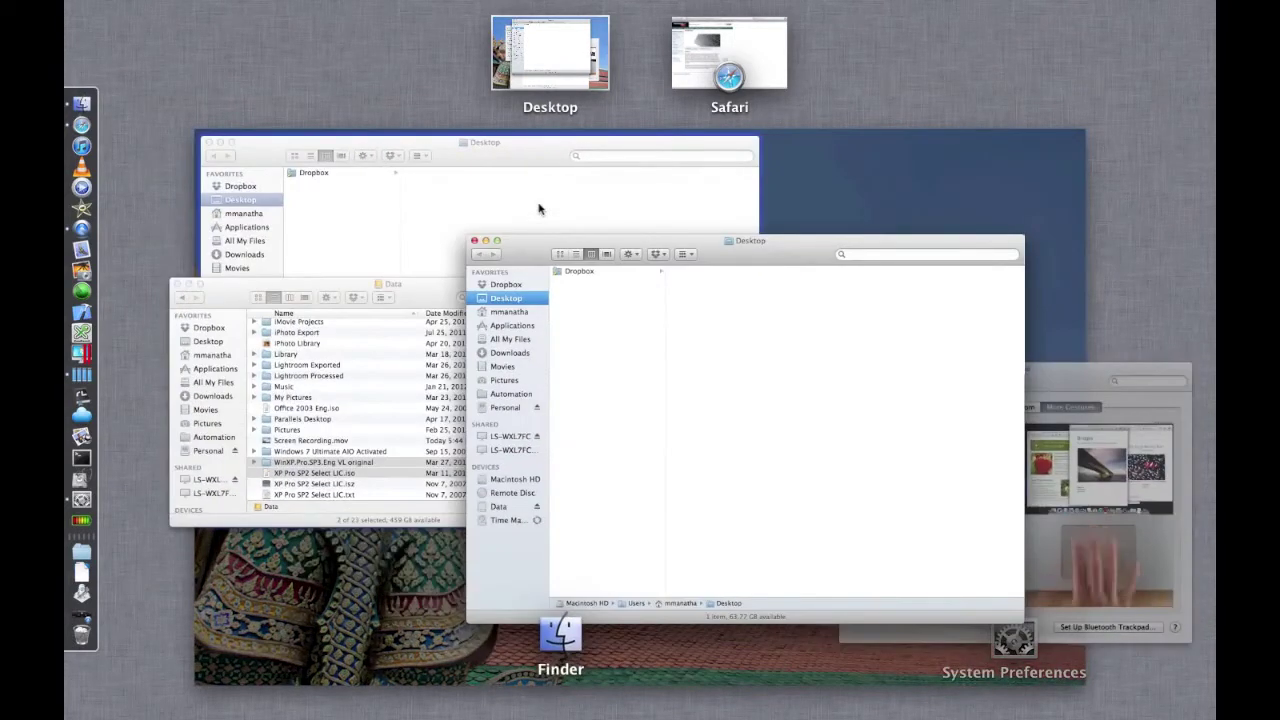
scroll(538, 207, down, 2)
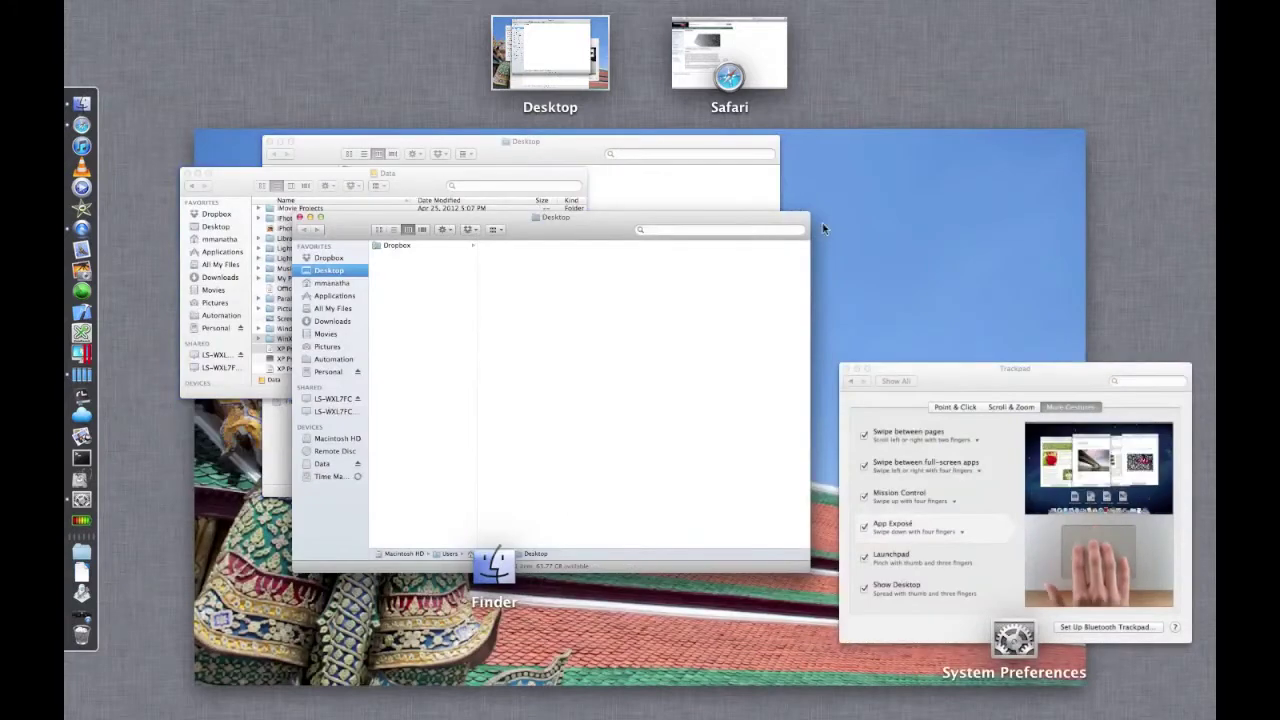
click(871, 237)
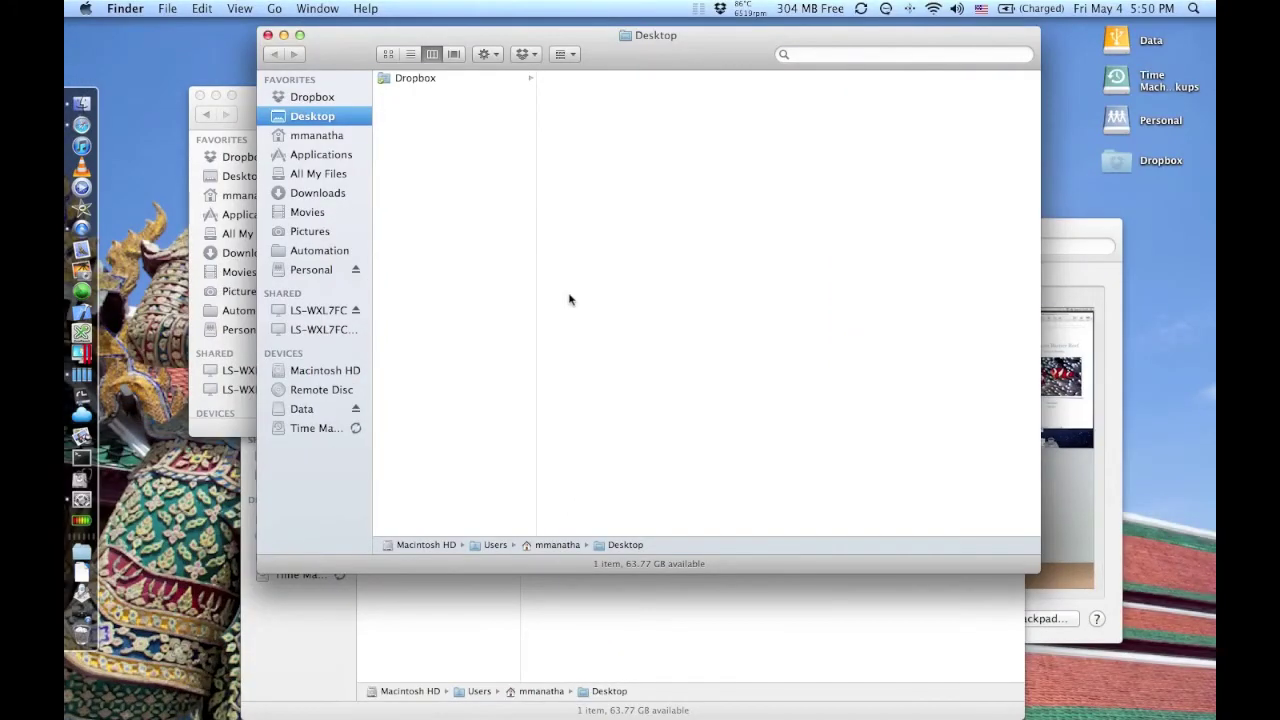
key(ctrl+Down)
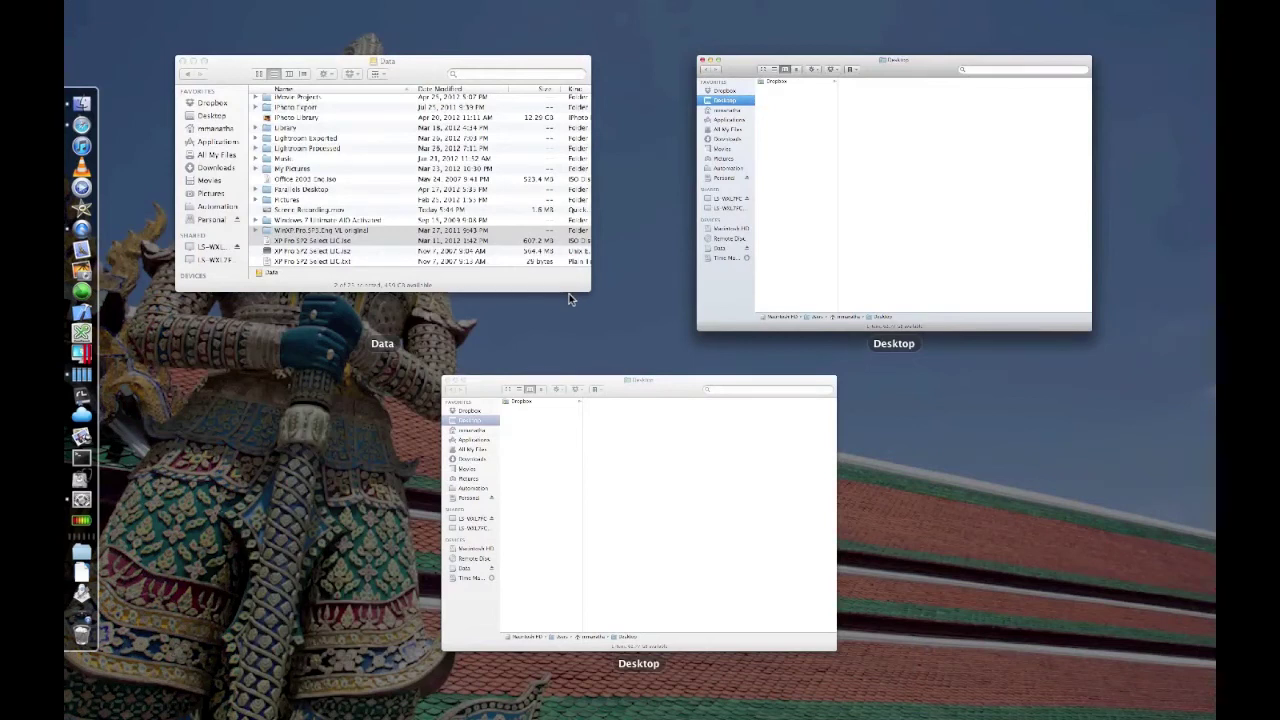
key(Escape)
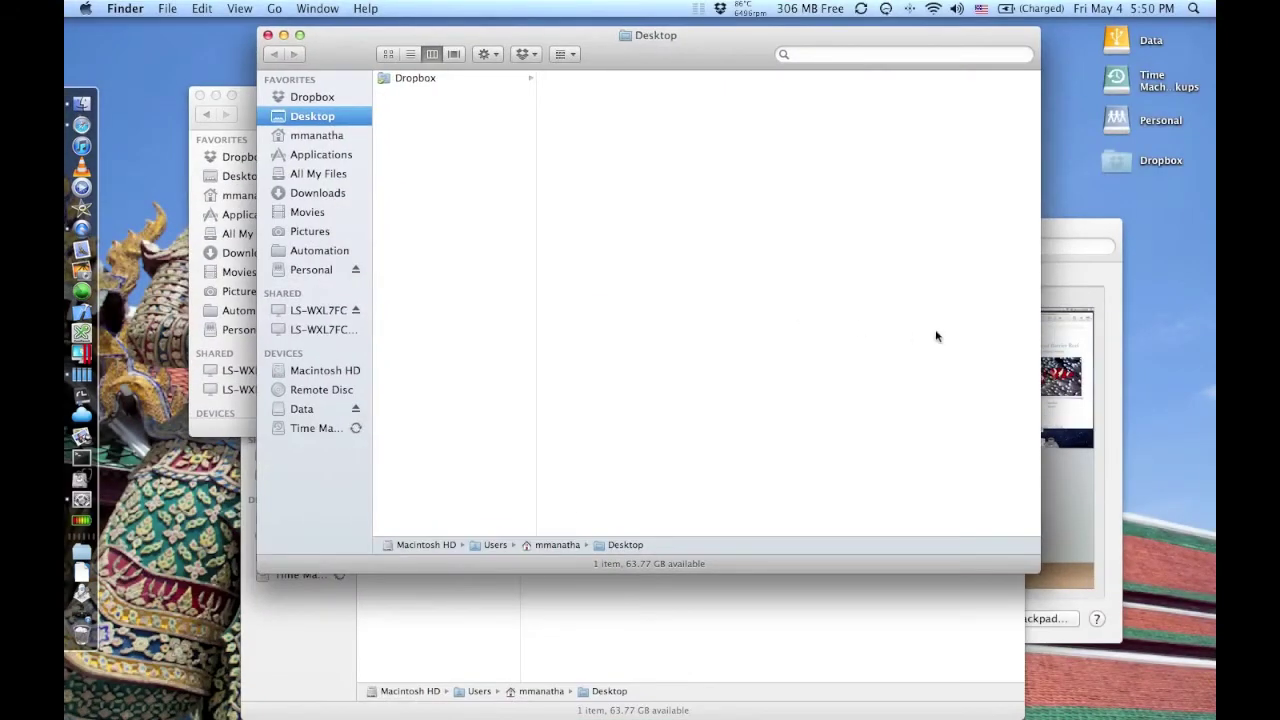
Step: Bring the Trackpad preferences to the front, then show the Launchpad application grid and leave it again
click(1063, 237)
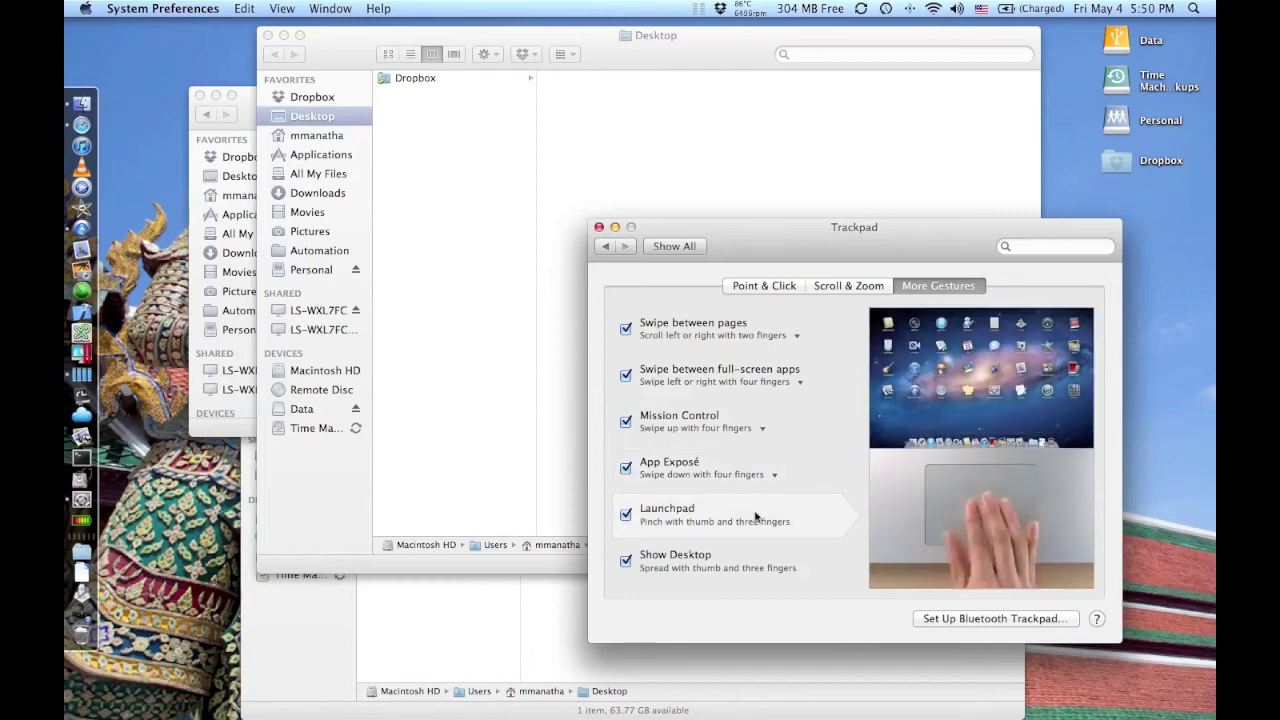
key(F4)
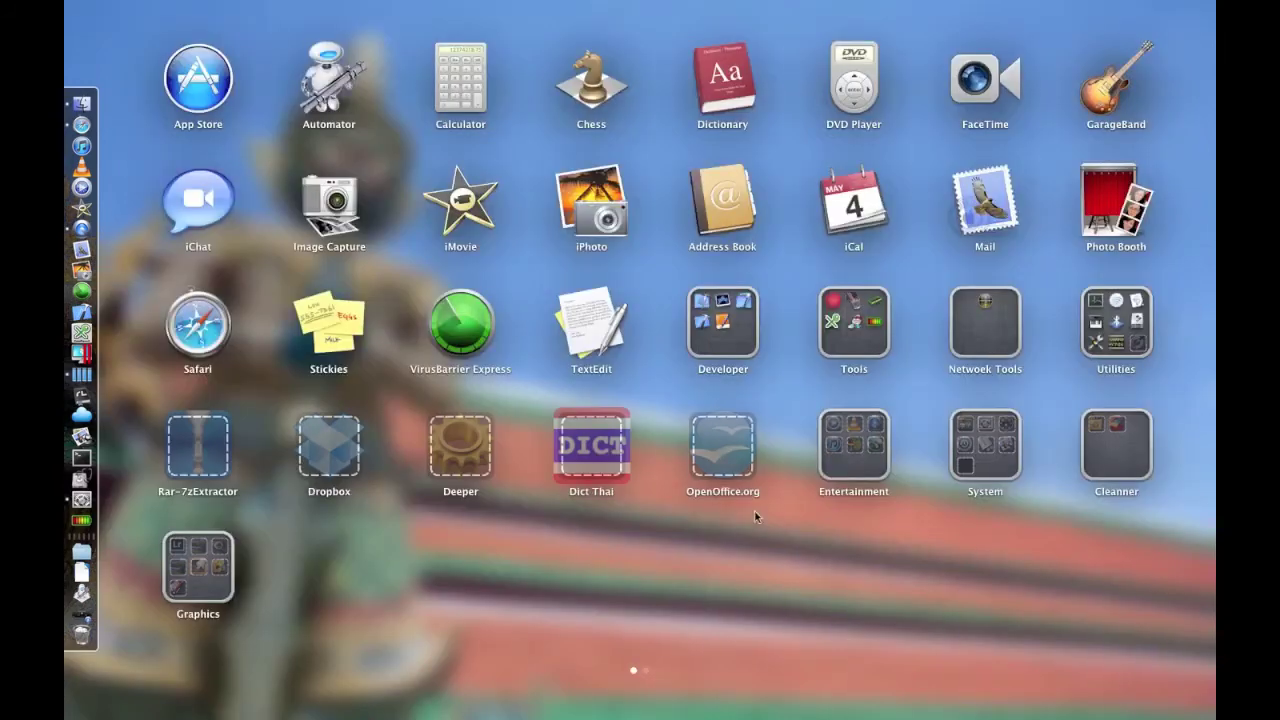
click(755, 516)
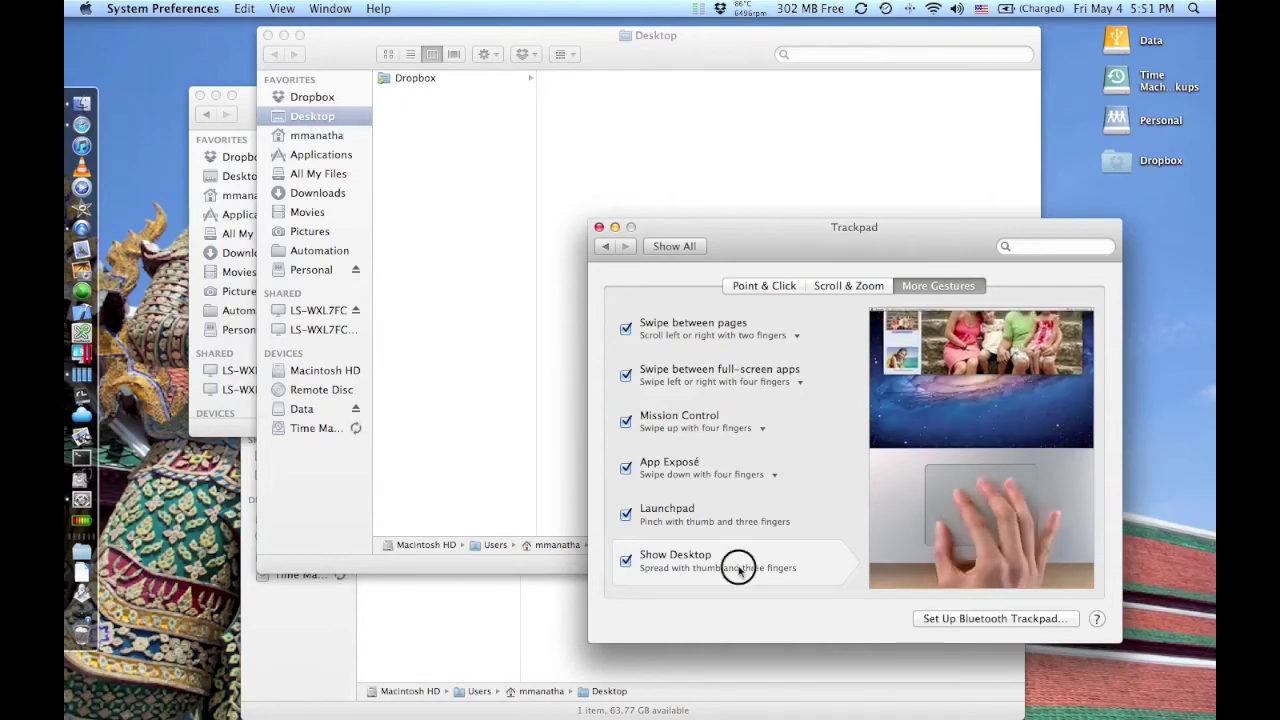
Step: Use Show Desktop to clear all windows off the desktop and bring them back
mouse_move(797, 370)
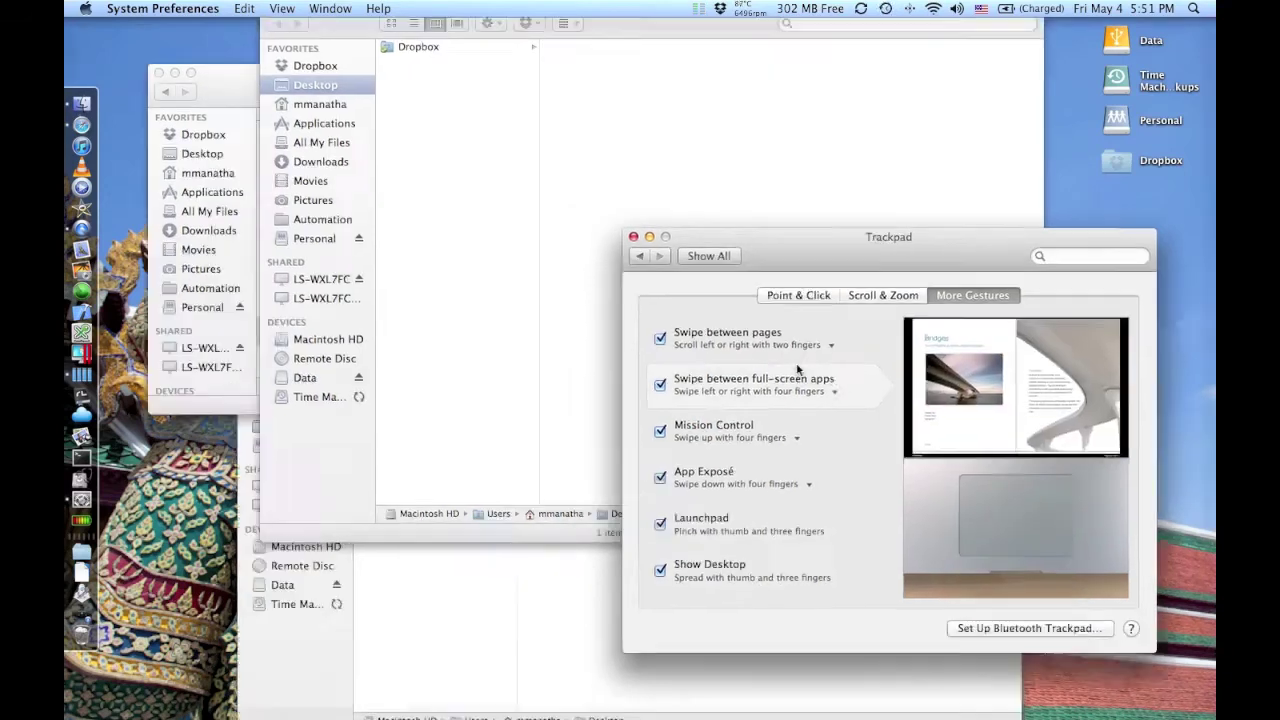
key(F11)
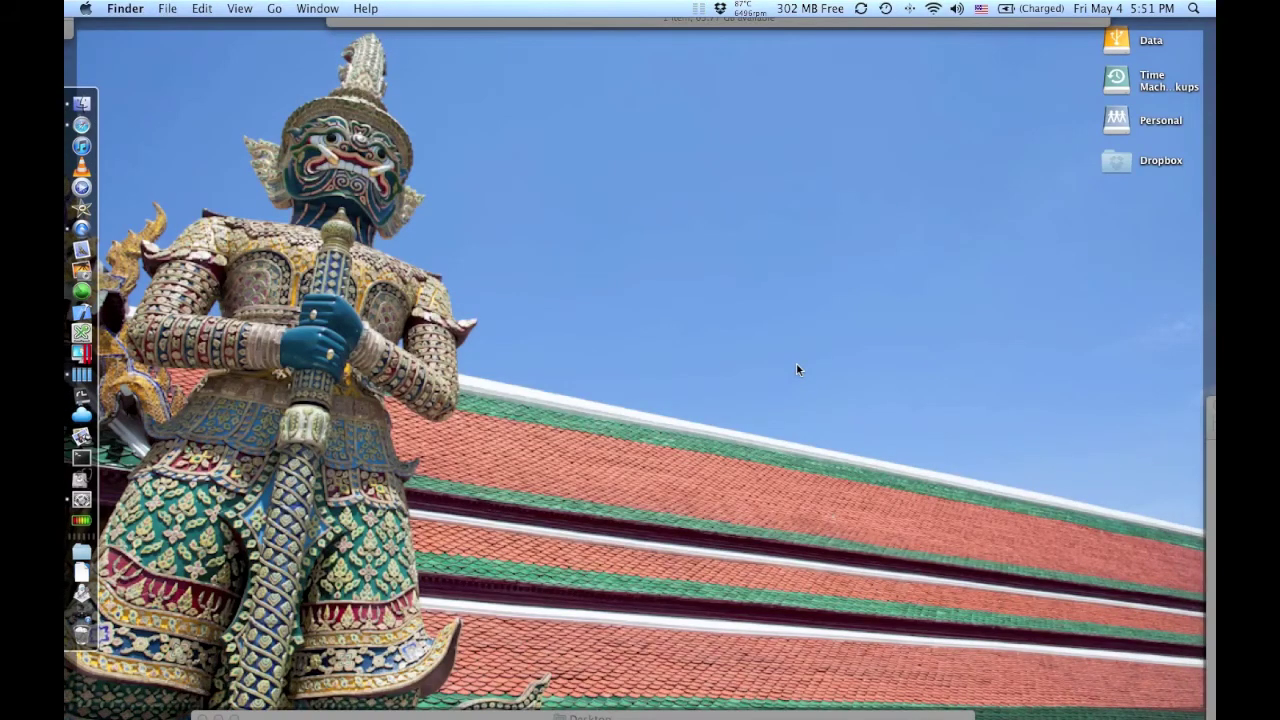
key(F11)
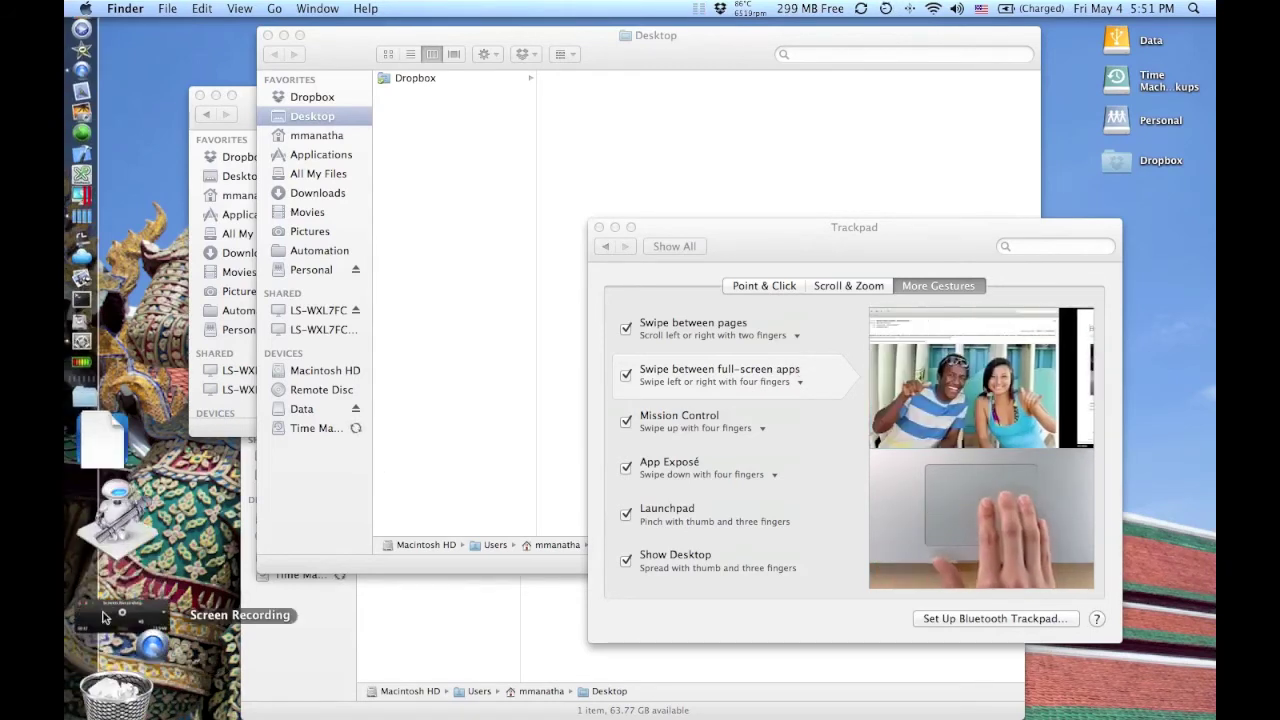
Step: Display the Point & Click trackpad settings and examine the available options for Secondary click, leaving the choice as it is
click(103, 619)
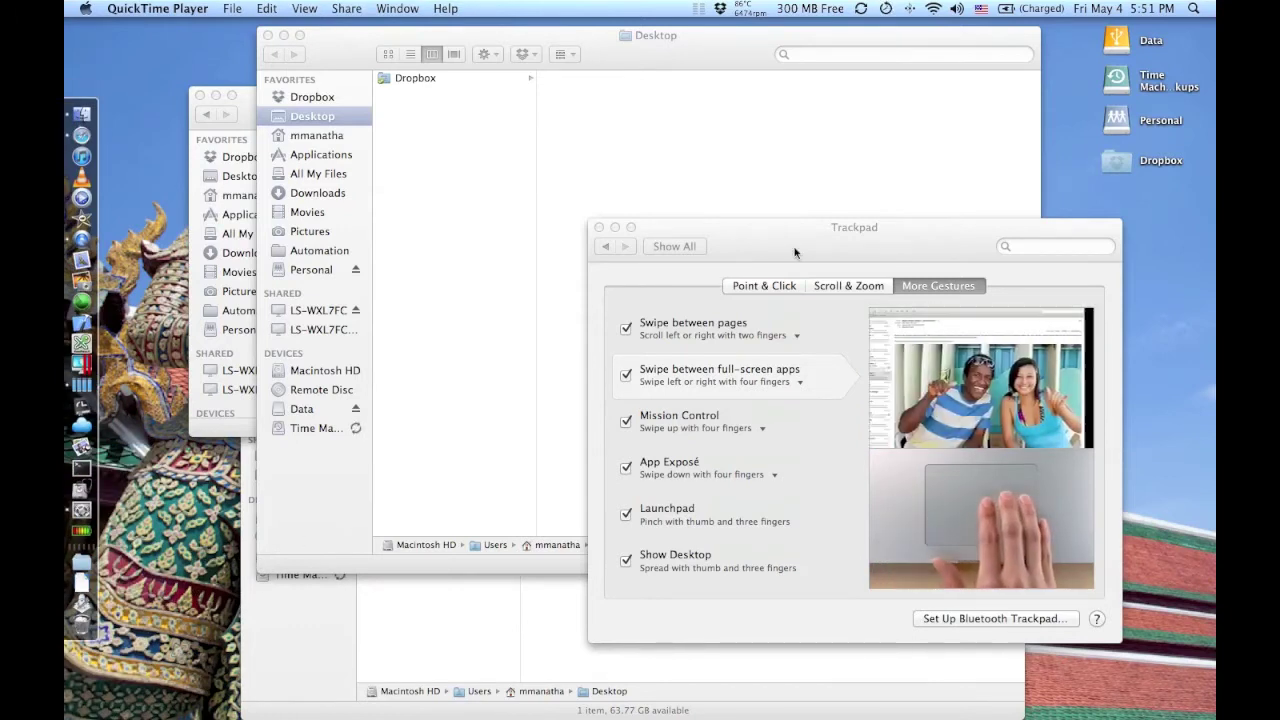
click(771, 285)
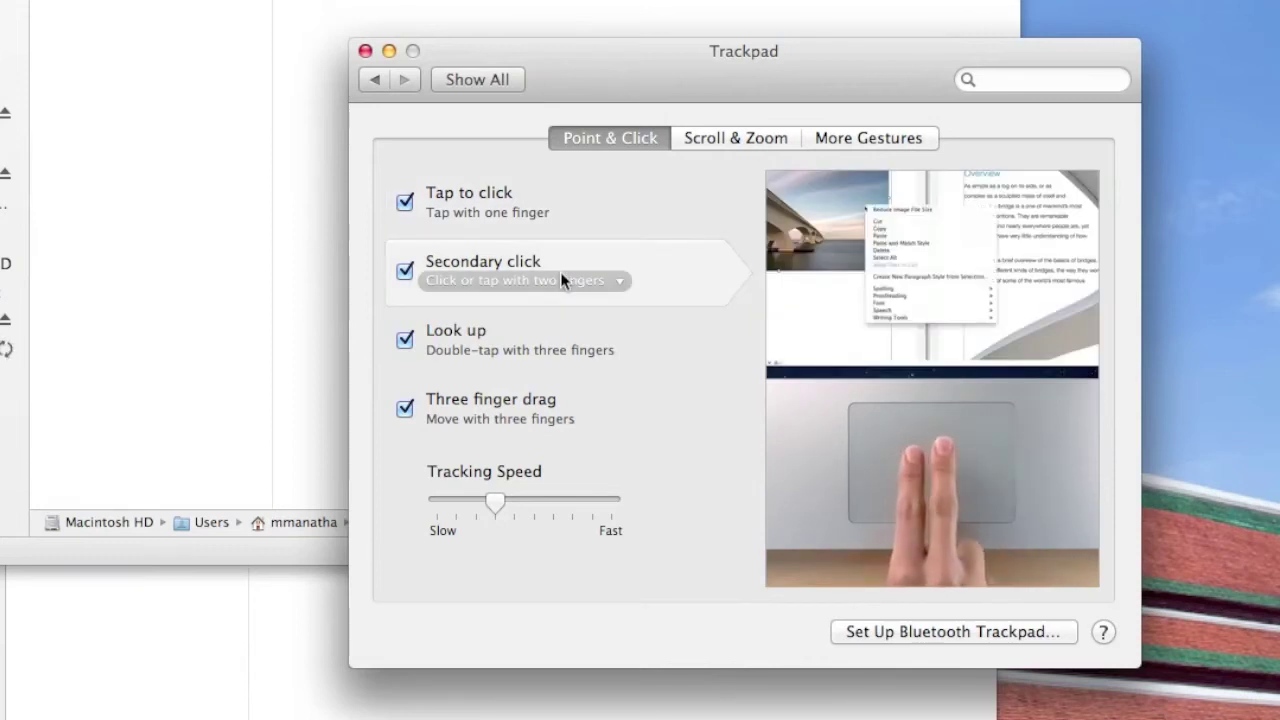
click(622, 280)
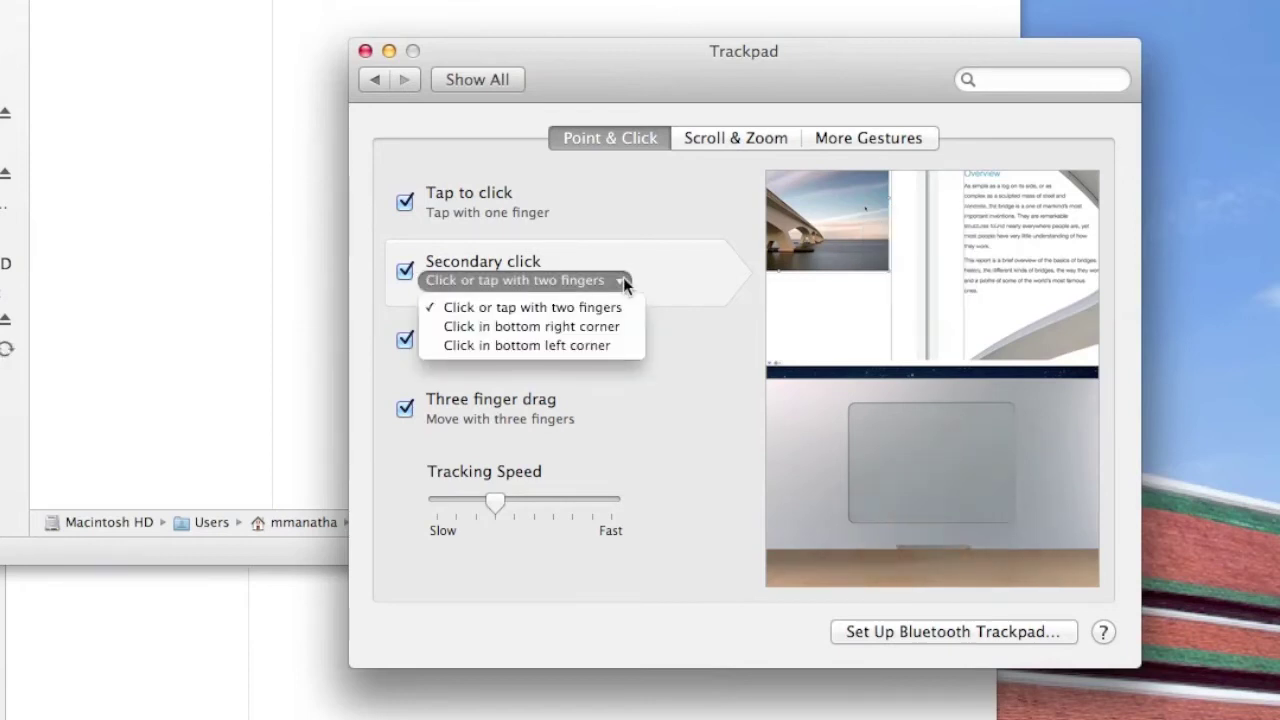
click(675, 276)
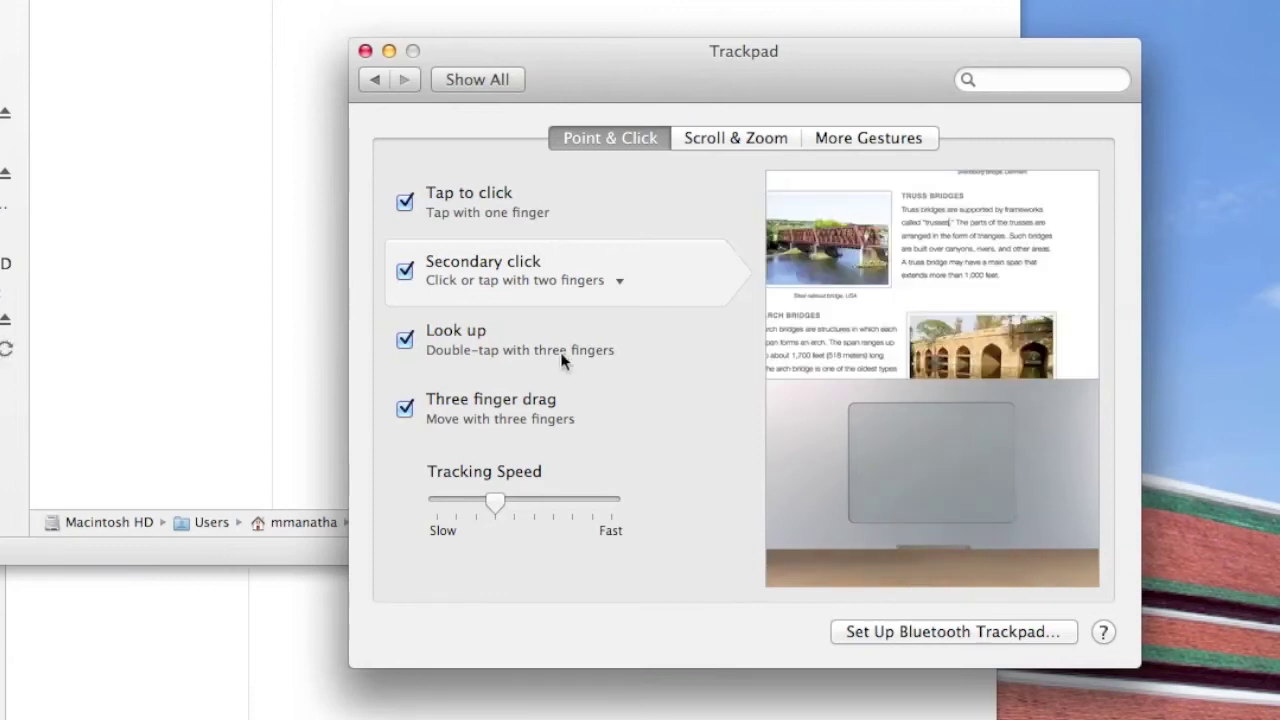
Step: Switch to the TrackPoint page in Safari and repeatedly zoom its article text in and back out
mouse_move(537, 354)
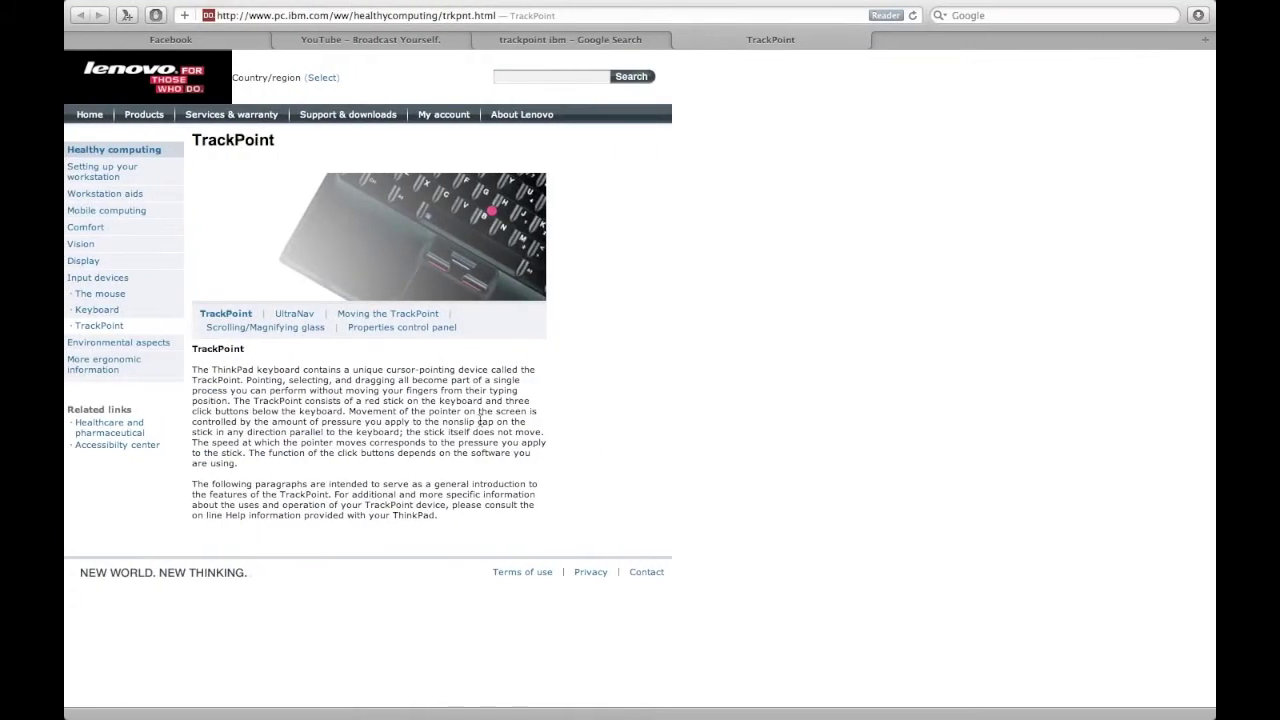
scroll(460, 380, up, 5)
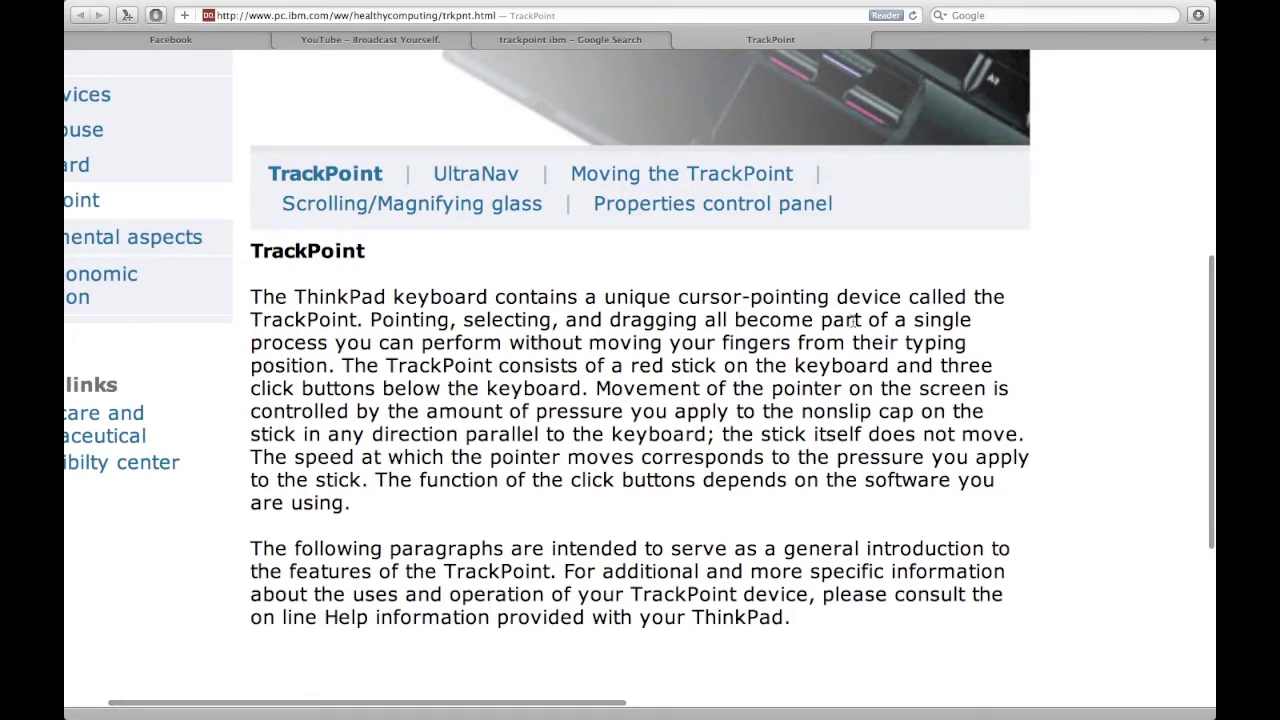
scroll(852, 319, down, 5)
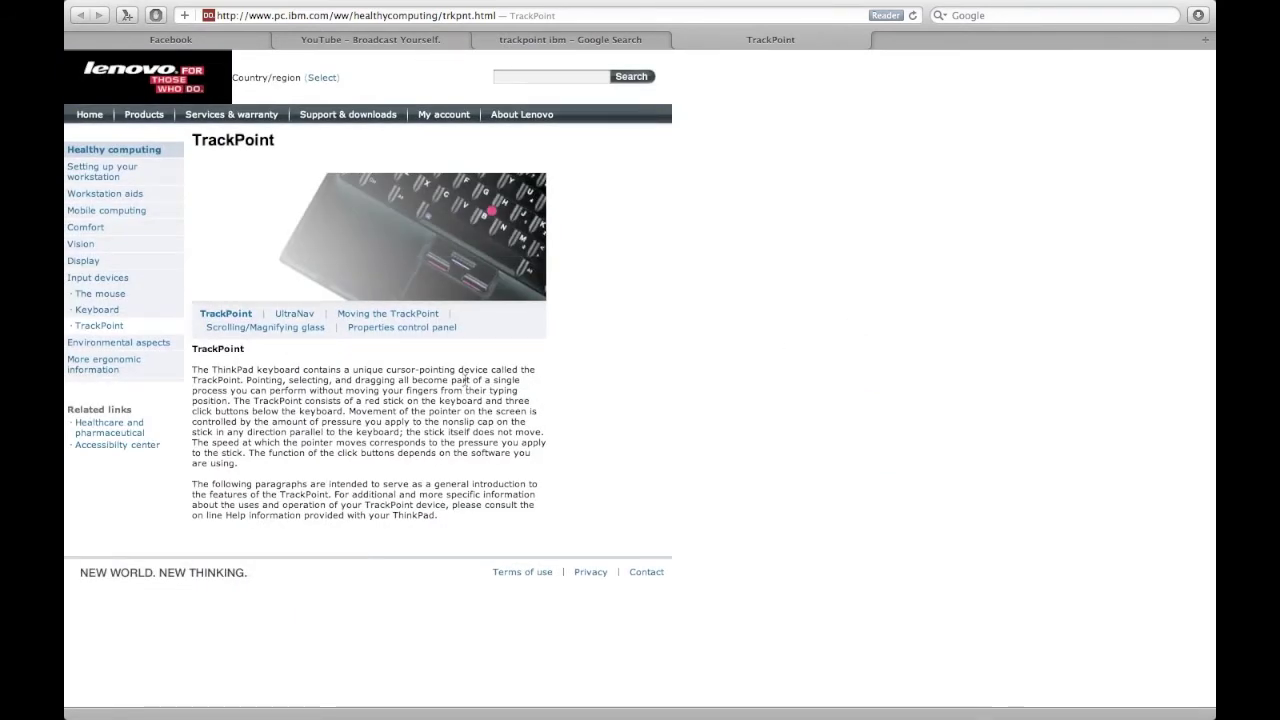
scroll(465, 385, up, 5)
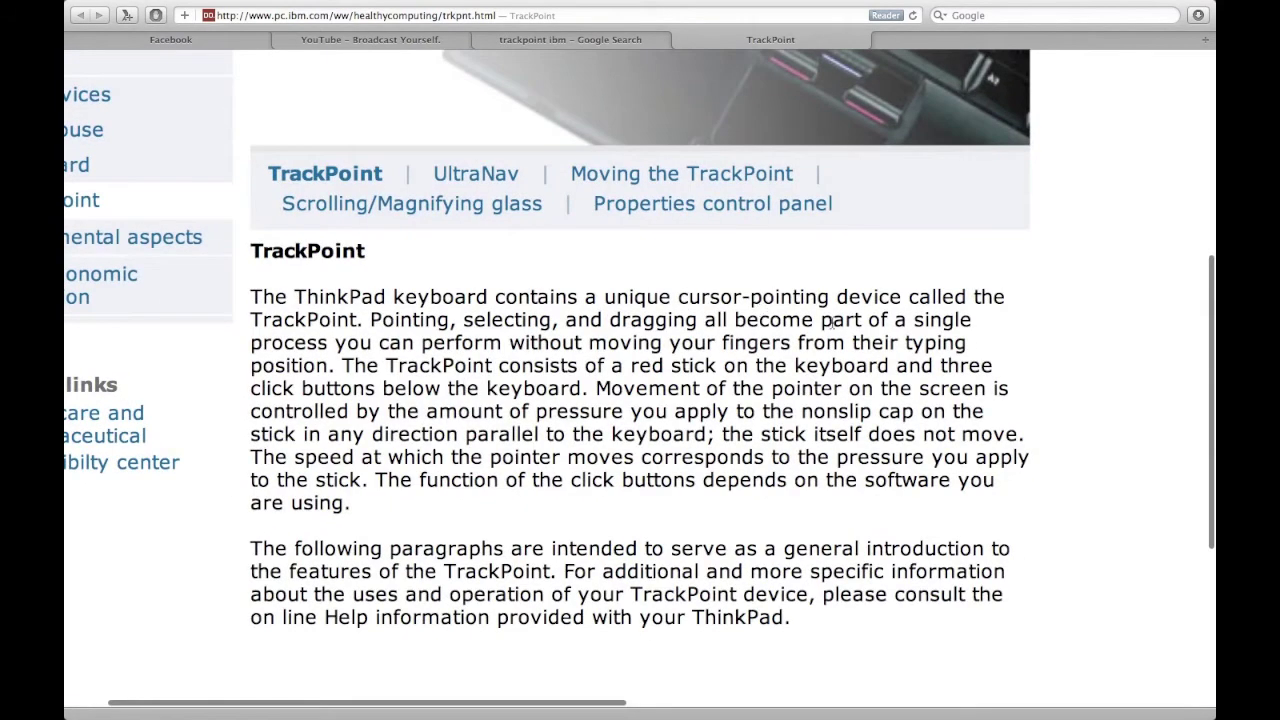
scroll(831, 322, down, 5)
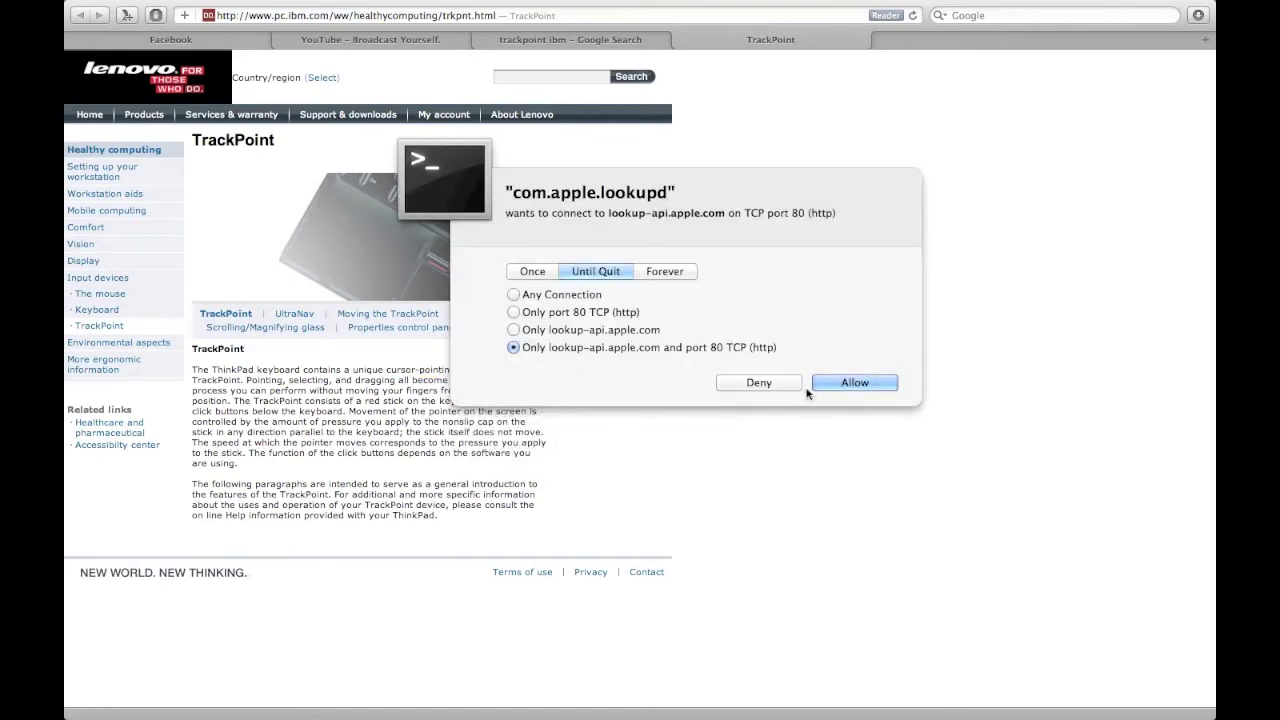
Step: Allow the com.apple.lookupd connection until quit, look up the word "device" in the article, and dismiss the definition
click(853, 383)
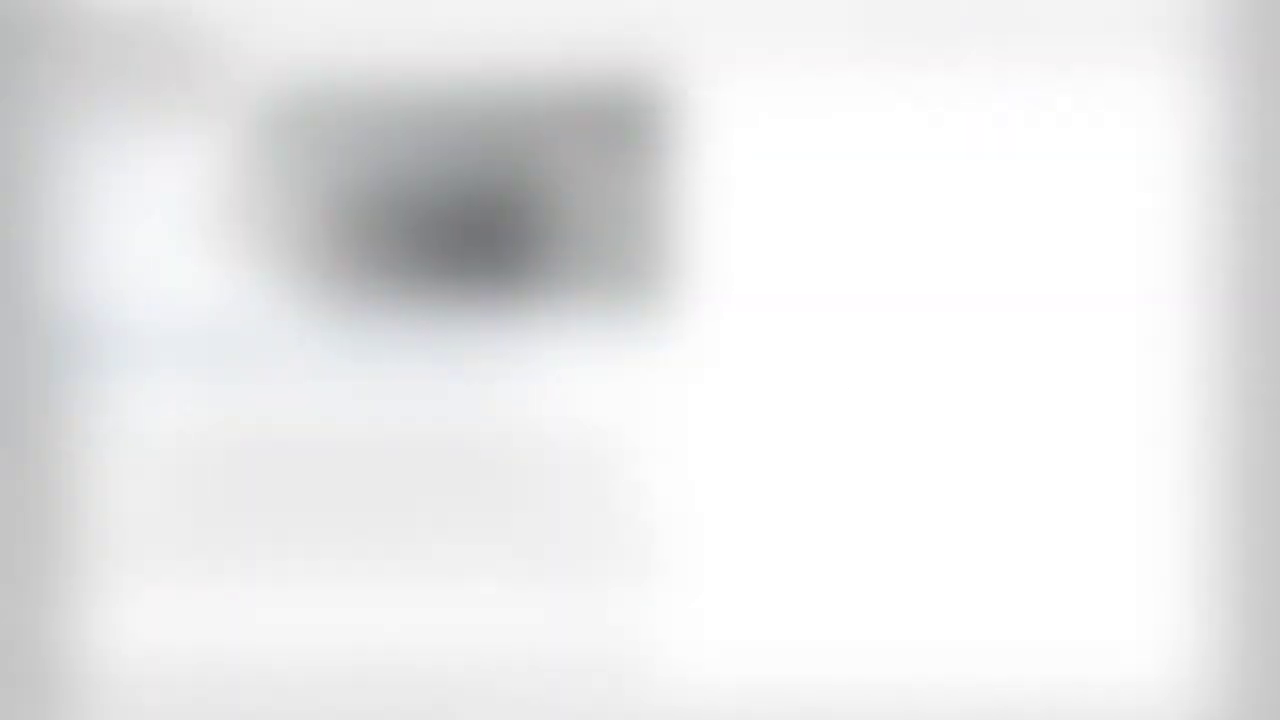
key(ctrl+super+d)
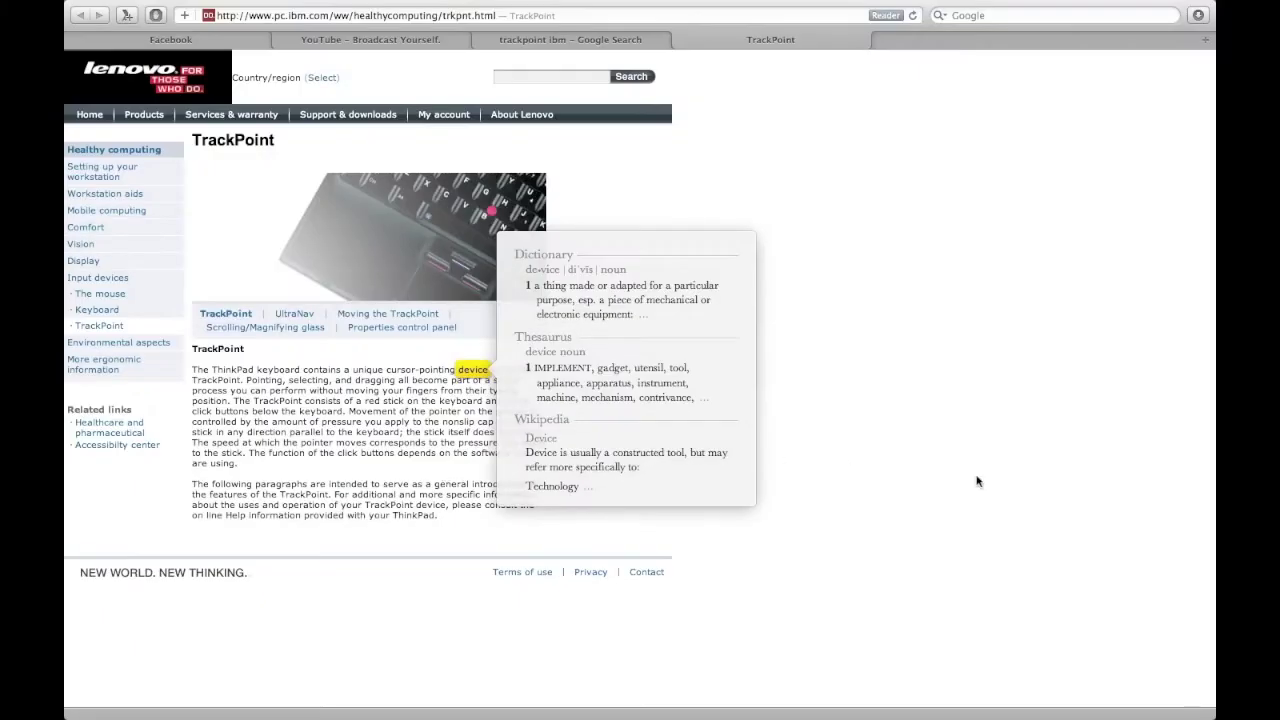
click(922, 486)
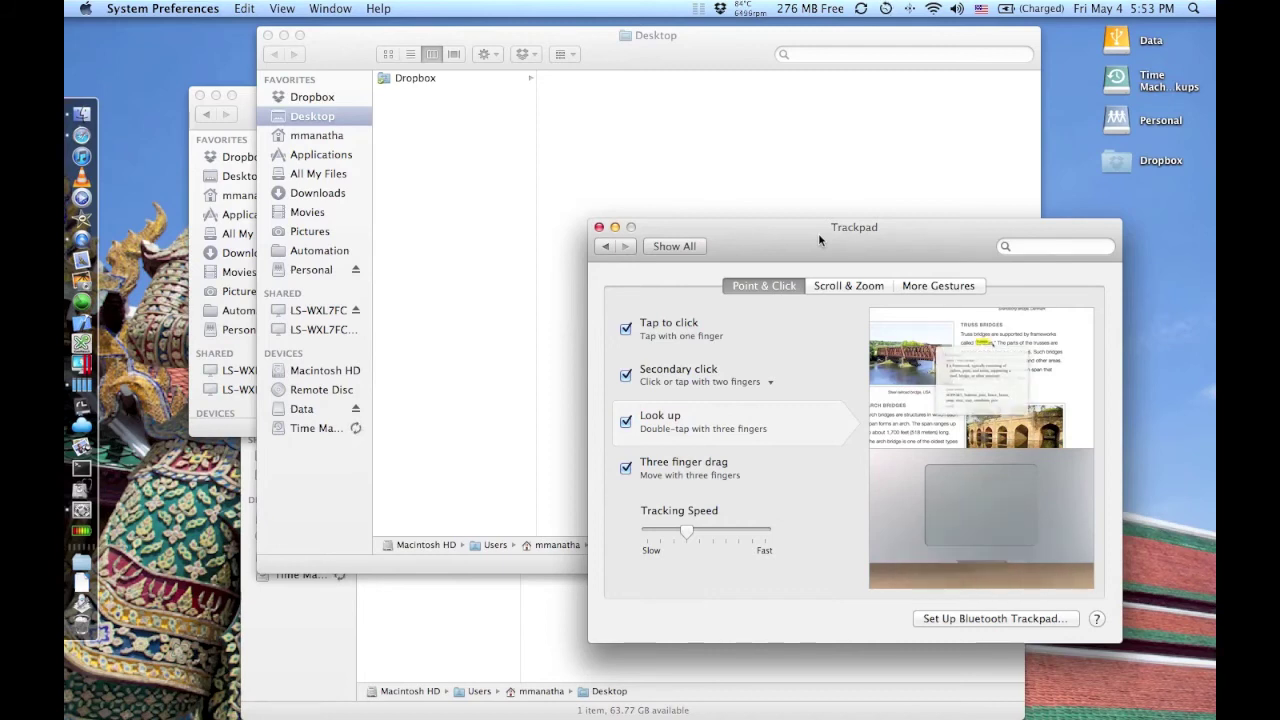
Step: Move the Trackpad preferences window slightly and display its Scroll & Zoom settings
mouse_move(818, 233)
mouse_down()
mouse_move(457, 237)
mouse_move(542, 246)
mouse_move(389, 289)
mouse_move(663, 262)
mouse_move(908, 190)
mouse_move(628, 194)
mouse_move(506, 233)
mouse_move(271, 229)
mouse_move(829, 229)
mouse_up()
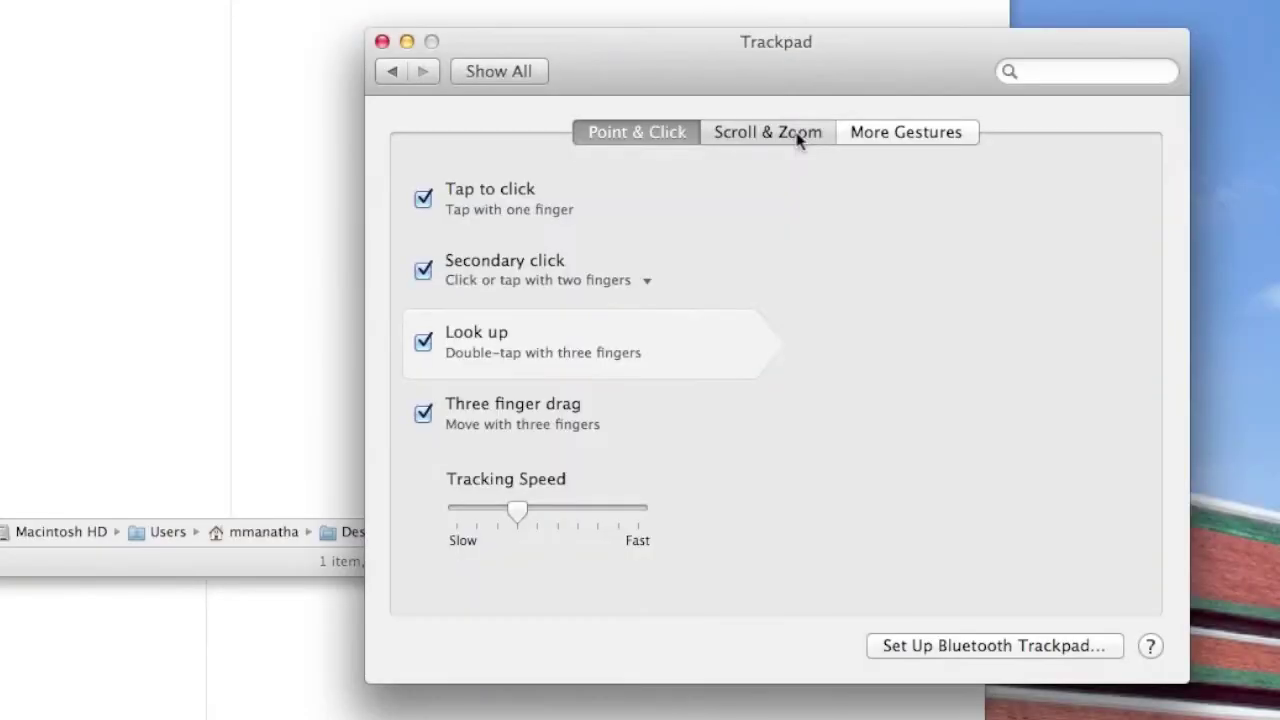
click(903, 289)
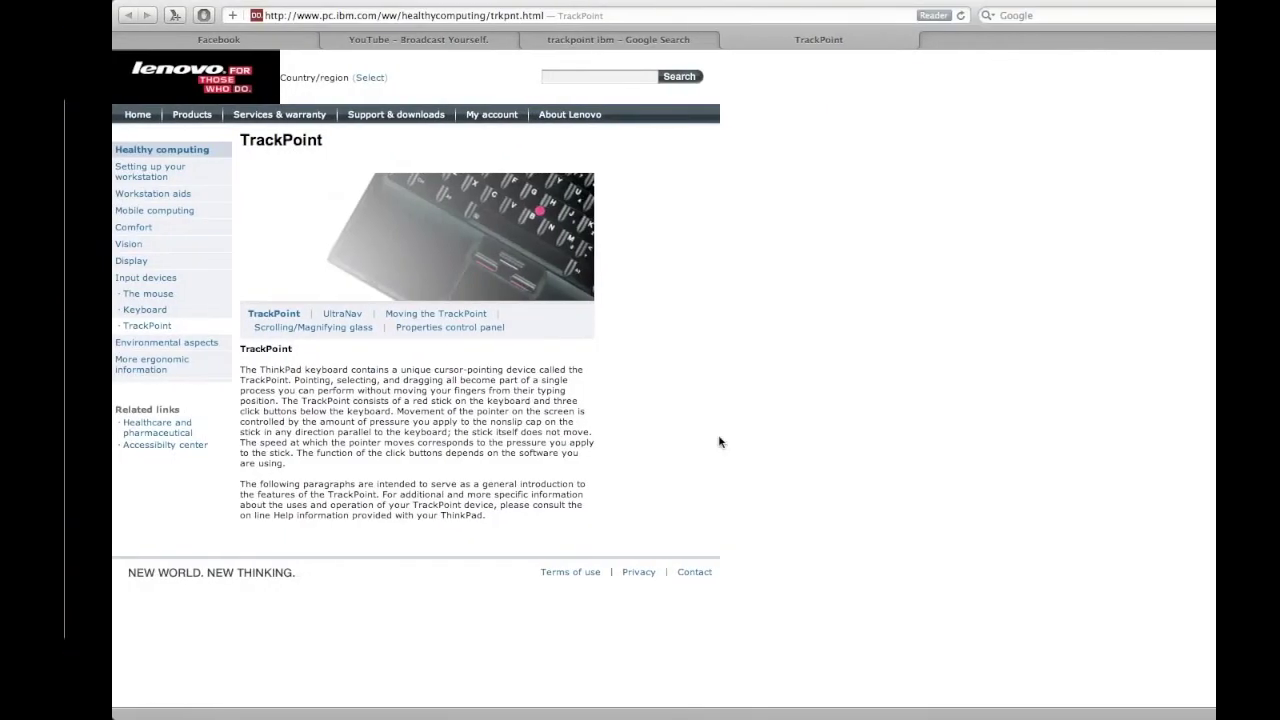
Step: Zoom into the TrackPoint article text in Safari, and return to System Preferences to show all preference panes
scroll(440, 406, up, 3)
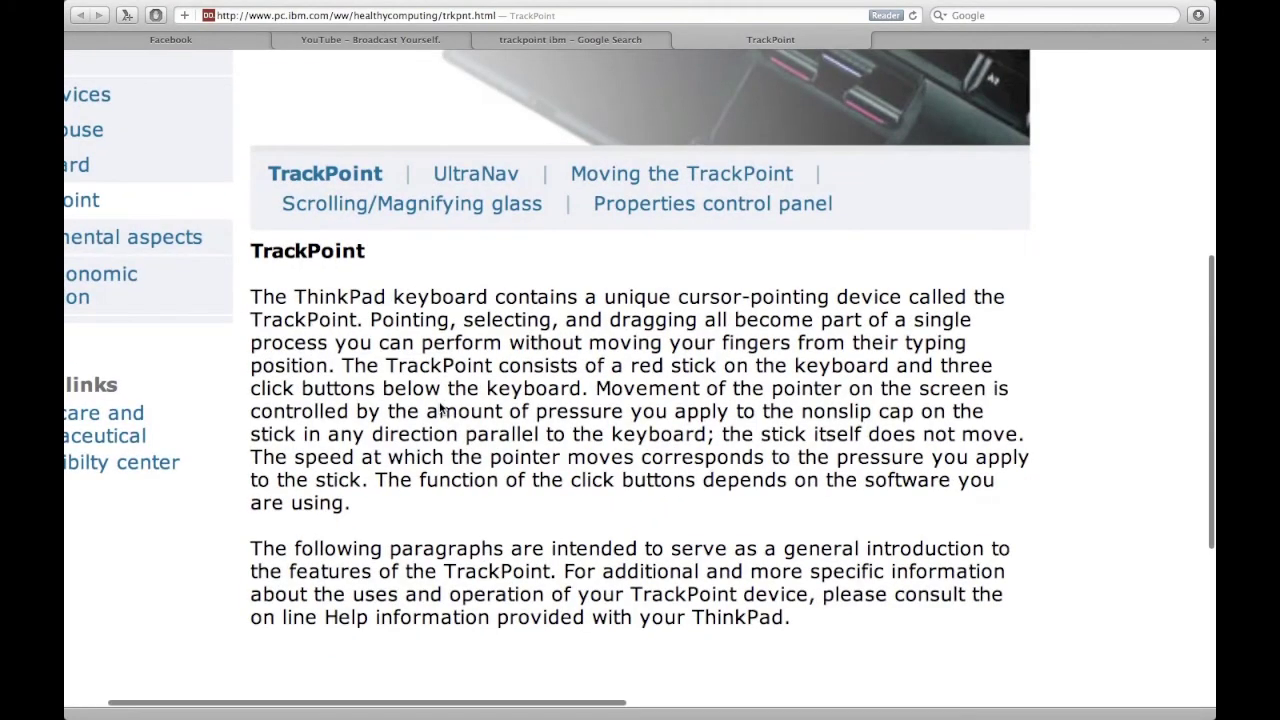
key(ctrl+Left)
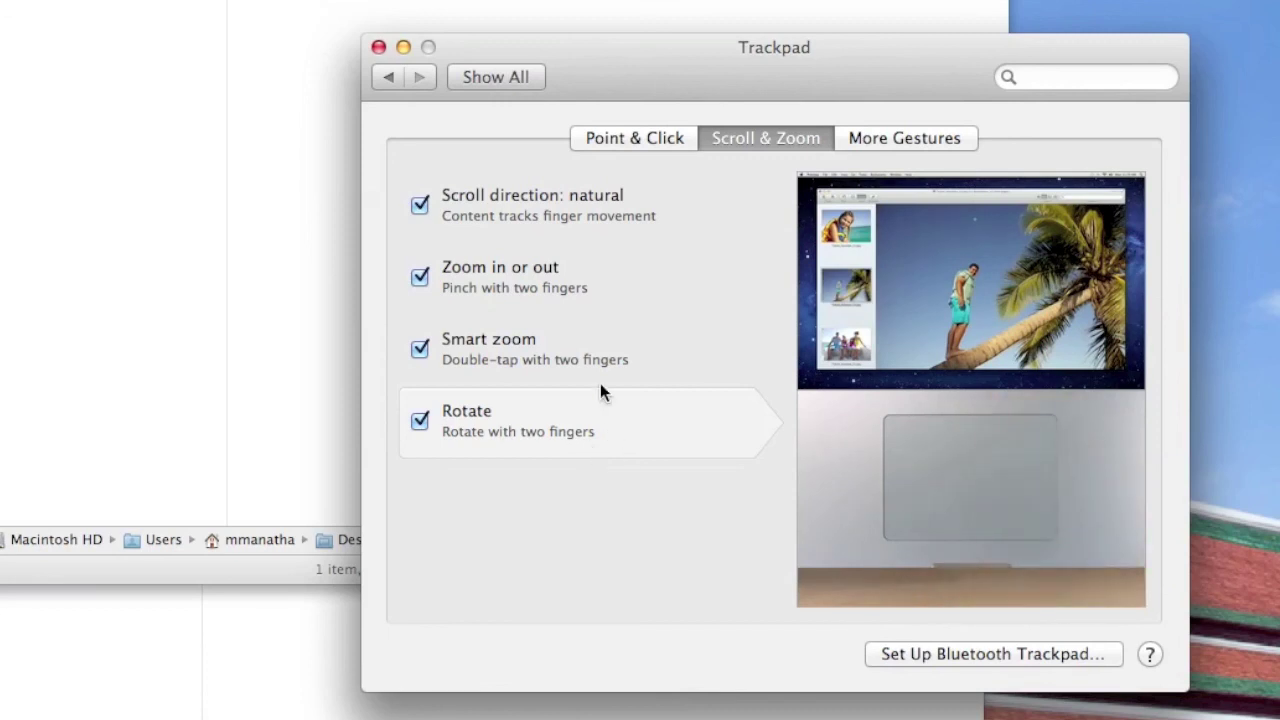
click(511, 79)
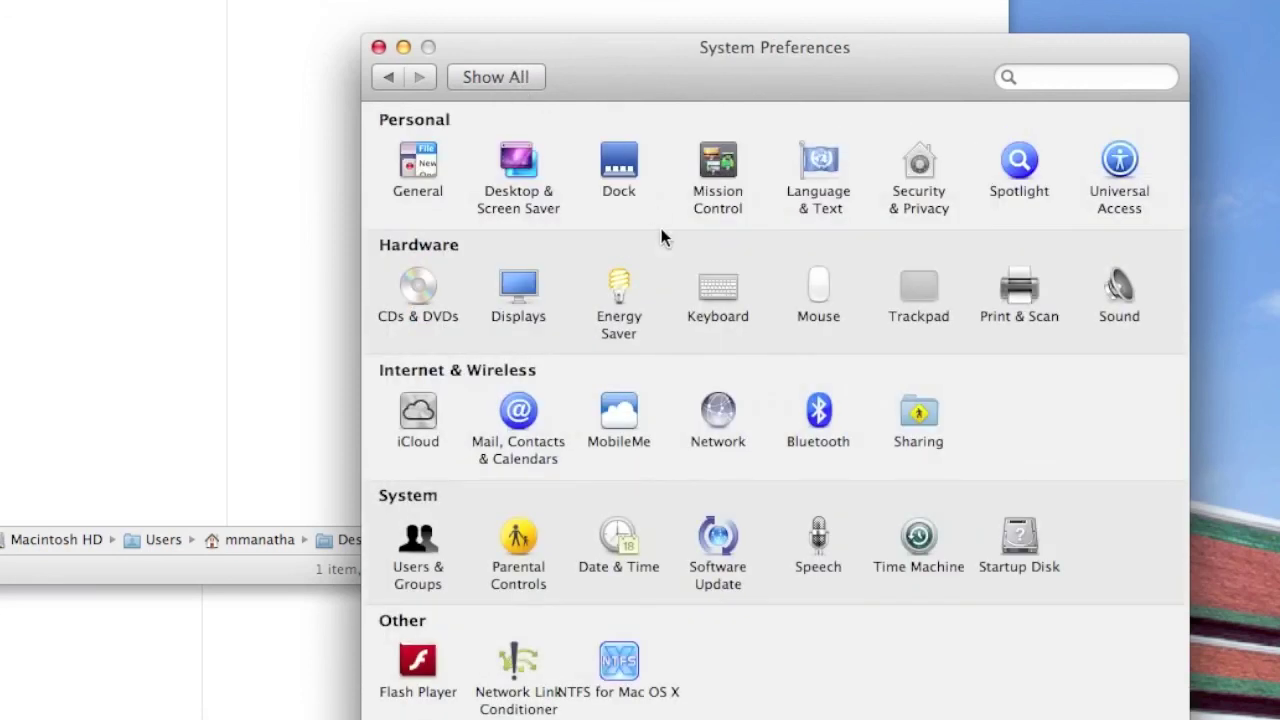